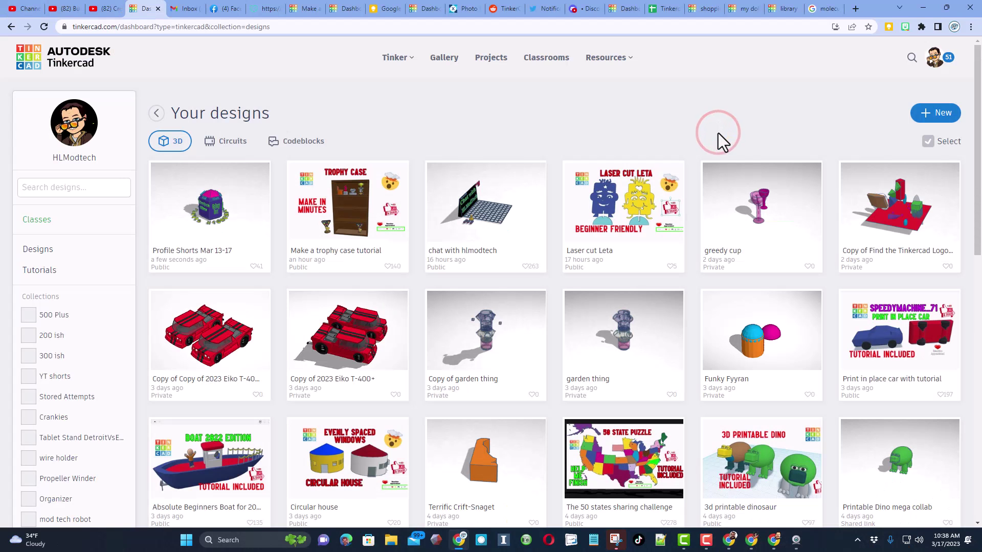
- Open the + New menu on the 'Your designs' dashboard
{"action": "left_click", "coordinate": [928, 114]}
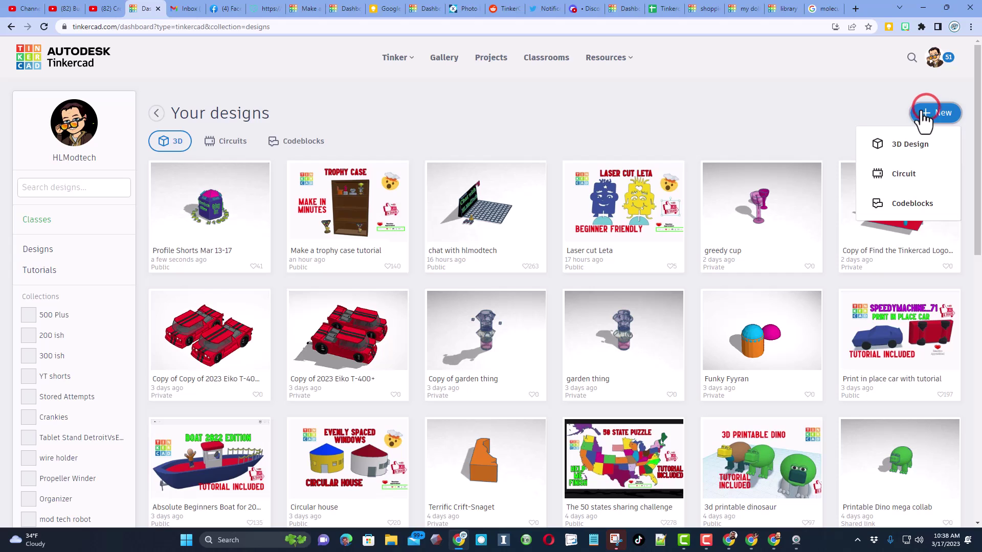
- Start a new 3D design, view Google Images 'molecule' results without the 'structure' filter, then return
{"action": "left_click", "coordinate": [894, 145]}
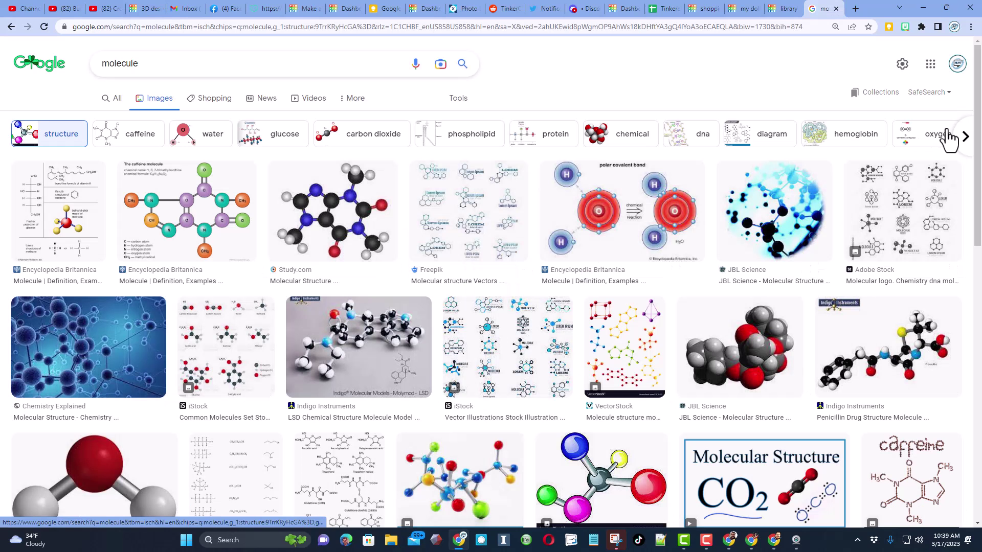
{"action": "left_click", "coordinate": [823, 9]}
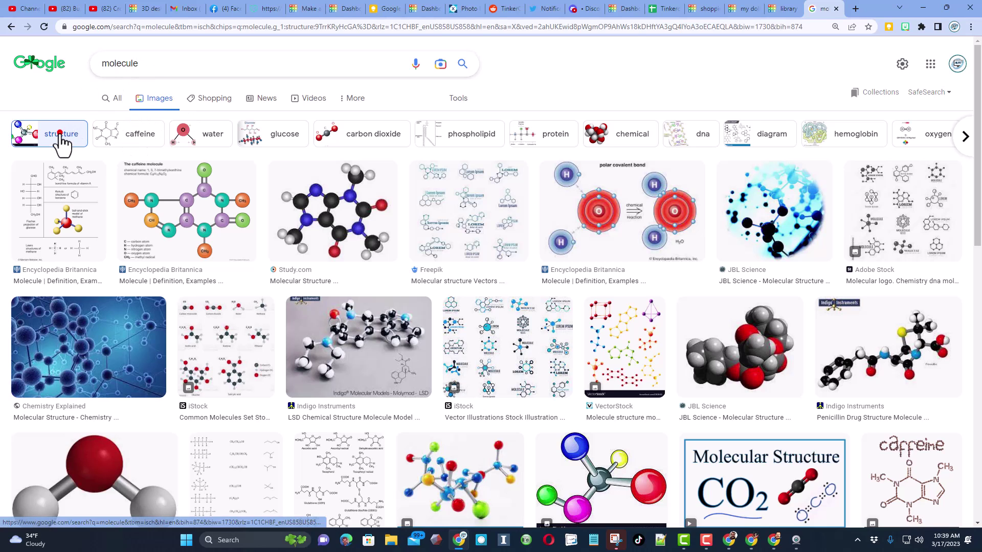
{"action": "left_click", "coordinate": [59, 133]}
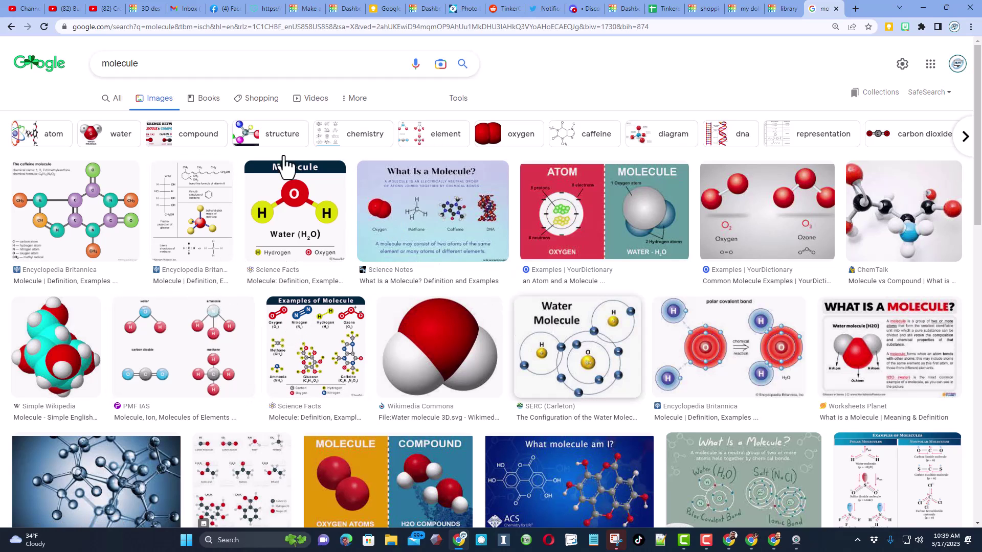
{"action": "left_click", "coordinate": [146, 9]}
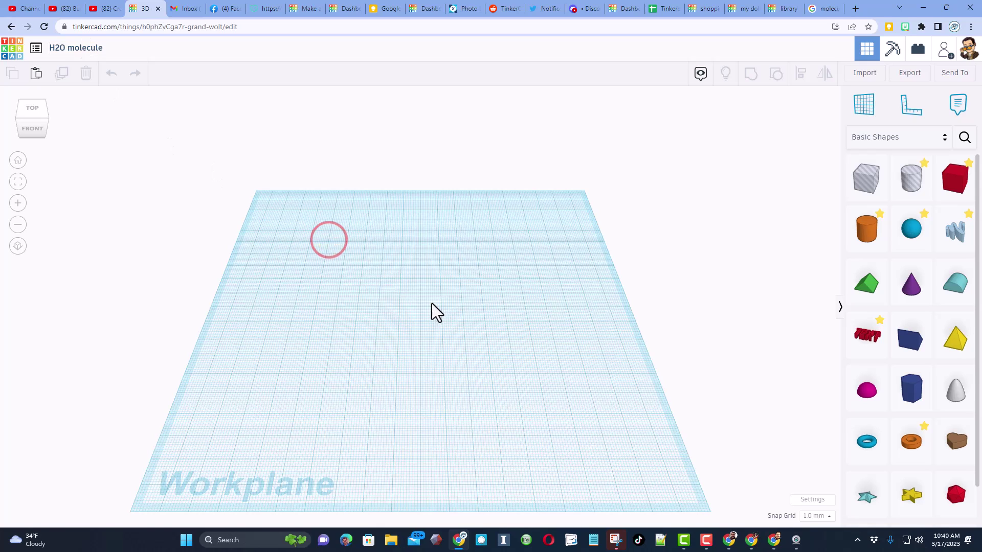
- Drop a sphere from Basic Shapes onto the workplane and colour it red
{"action": "right_click_drag", "start_coordinate": [431, 302], "coordinate": [426, 302]}
{"action": "left_click", "coordinate": [910, 233]}
{"action": "left_click", "coordinate": [369, 301]}
{"action": "right_click_drag", "start_coordinate": [357, 311], "coordinate": [581, 186]}
{"action": "left_click", "coordinate": [751, 139]}
{"action": "left_click", "coordinate": [736, 233]}
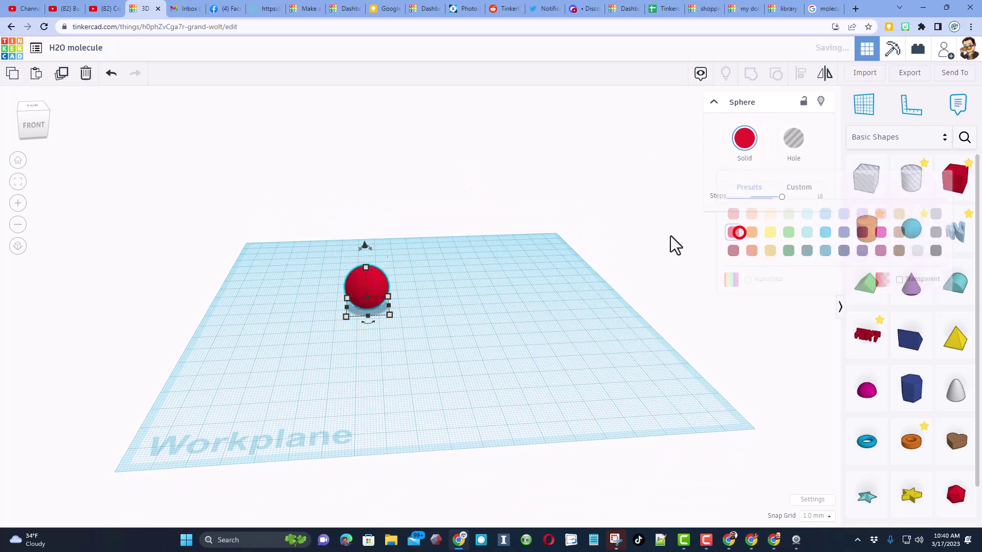
- Check the molecule reference images, then shift the red sphere slightly right
{"action": "left_click", "coordinate": [811, 10]}
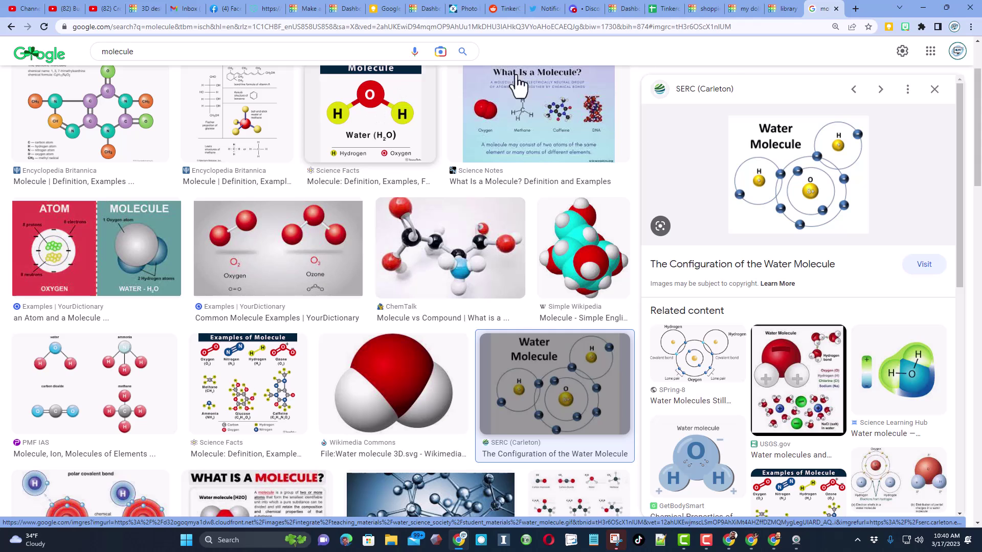
{"action": "left_click", "coordinate": [147, 8]}
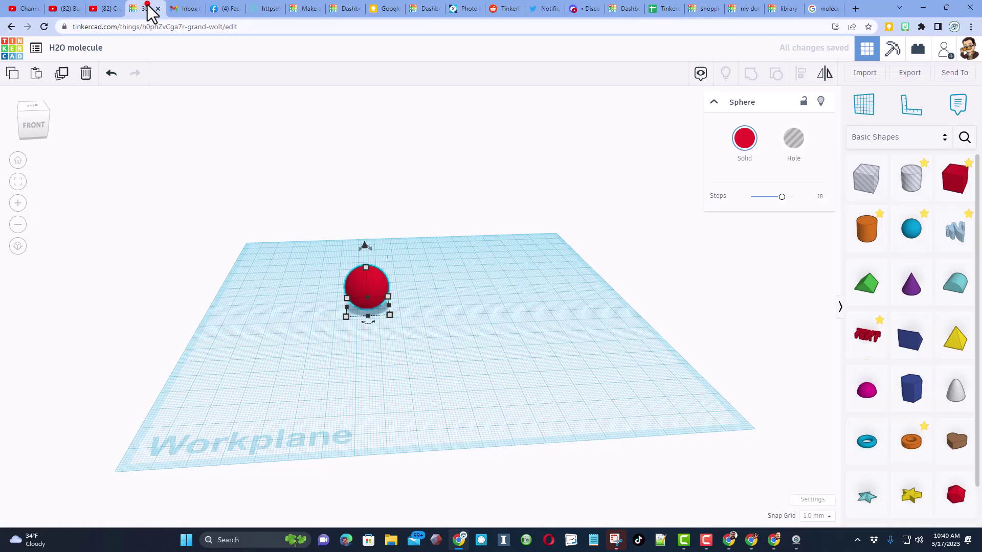
{"action": "scroll", "coordinate": [358, 305], "scroll_direction": "up", "scroll_amount": 2}
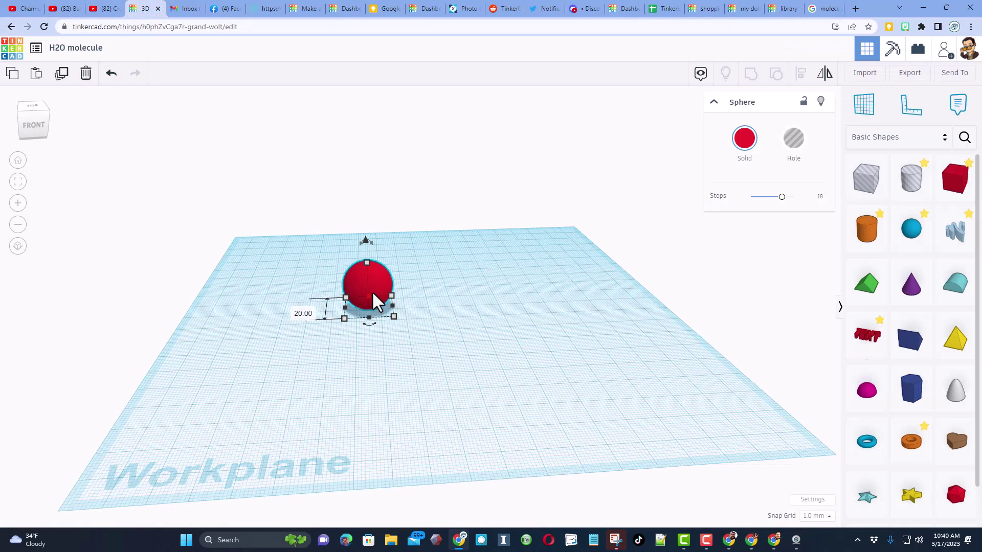
{"action": "left_click_drag", "start_coordinate": [381, 281], "coordinate": [402, 288]}
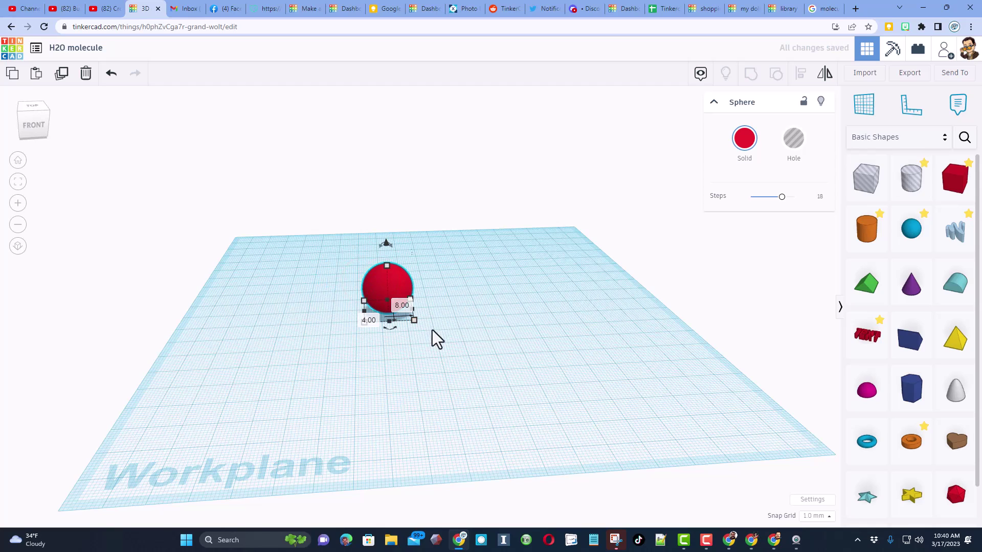
- Pin a note reading 'Oxygen' on the red sphere
{"action": "left_click", "coordinate": [957, 104]}
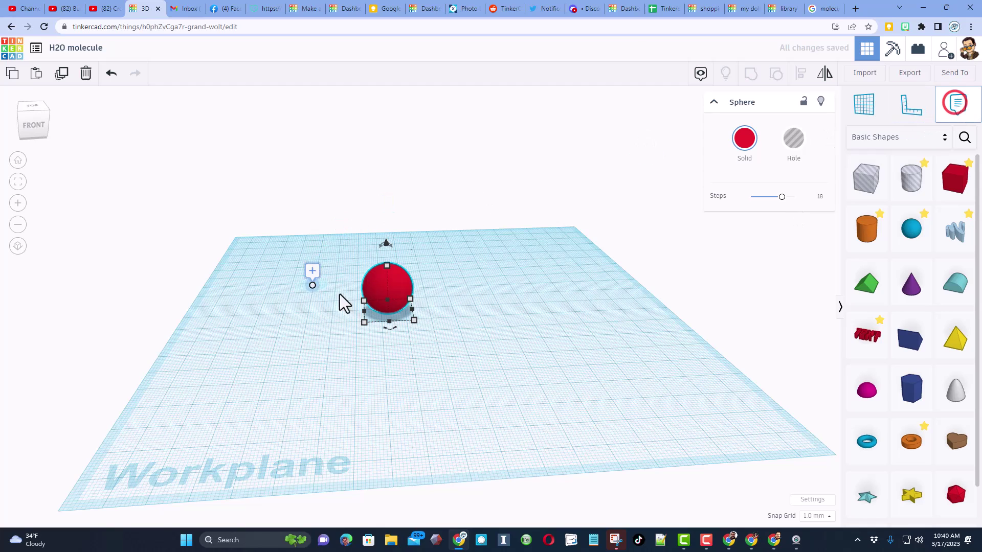
{"action": "left_click", "coordinate": [395, 268]}
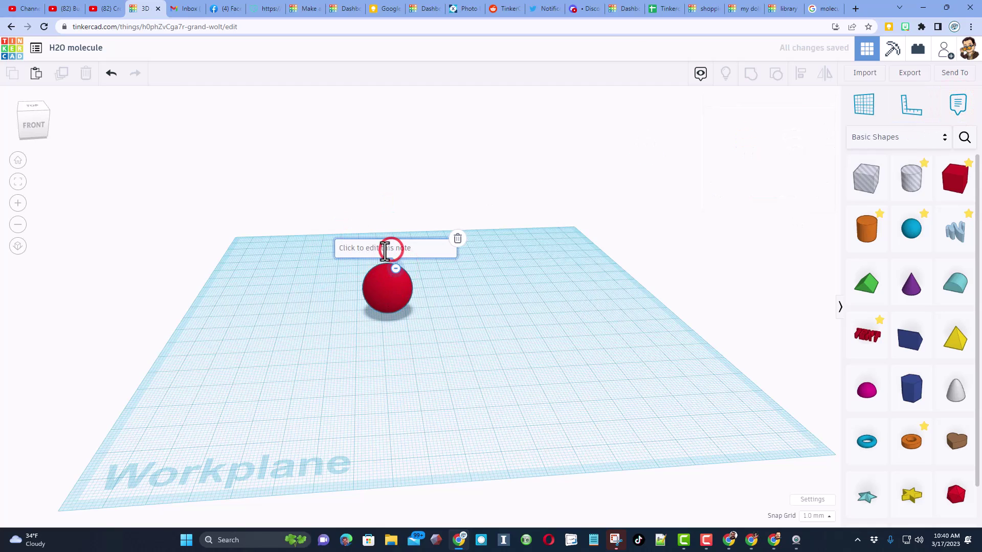
{"action": "type", "text": "Oxygen"}
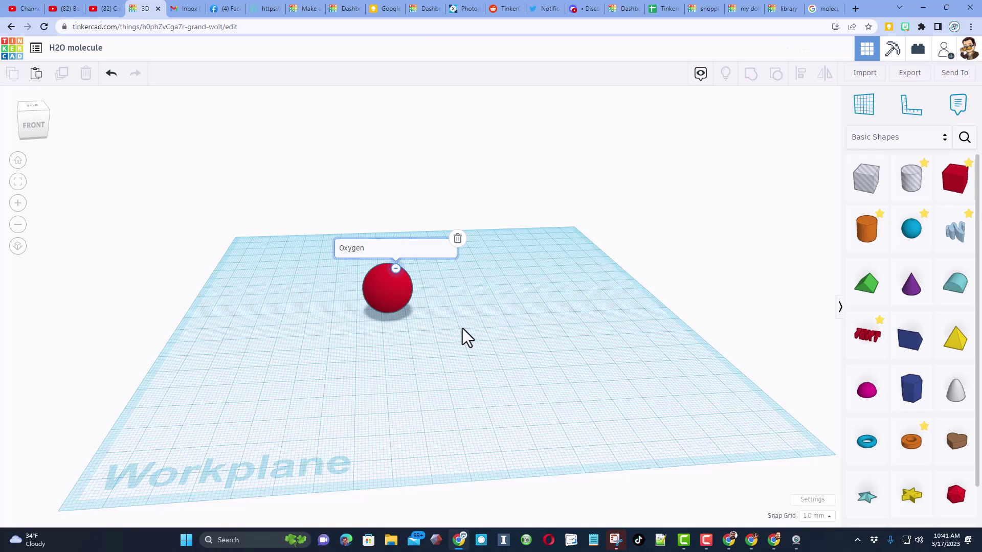
{"action": "left_click", "coordinate": [467, 331]}
{"action": "left_click", "coordinate": [394, 268]}
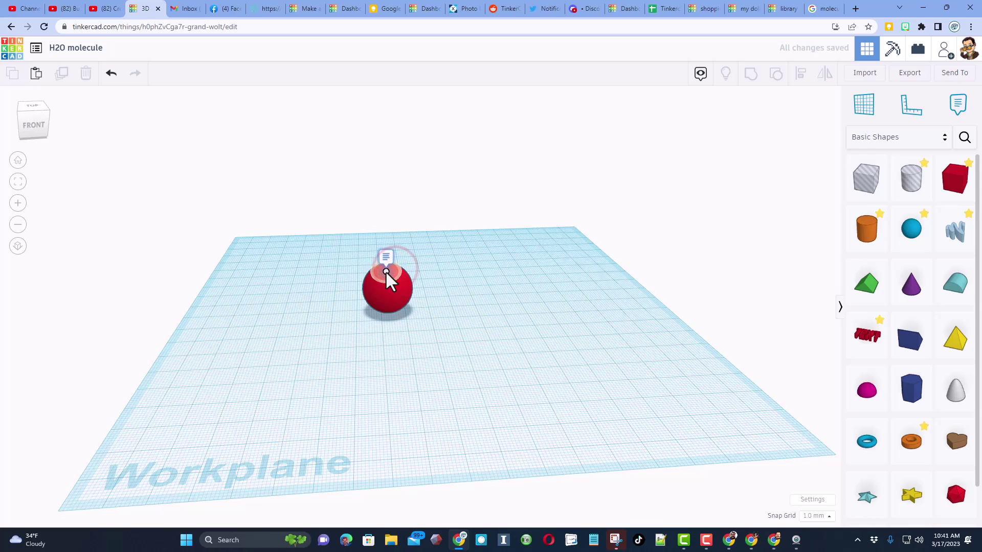
- Add a 'Hydrogen' note on the empty workplane to the sphere's right
{"action": "left_click", "coordinate": [475, 323]}
{"action": "left_click", "coordinate": [466, 301]}
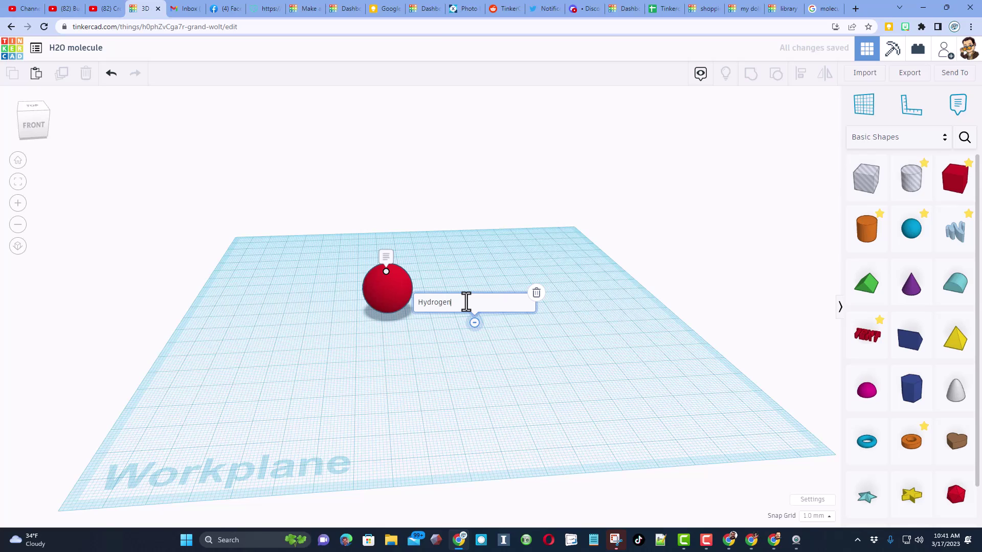
{"action": "left_click", "coordinate": [516, 322]}
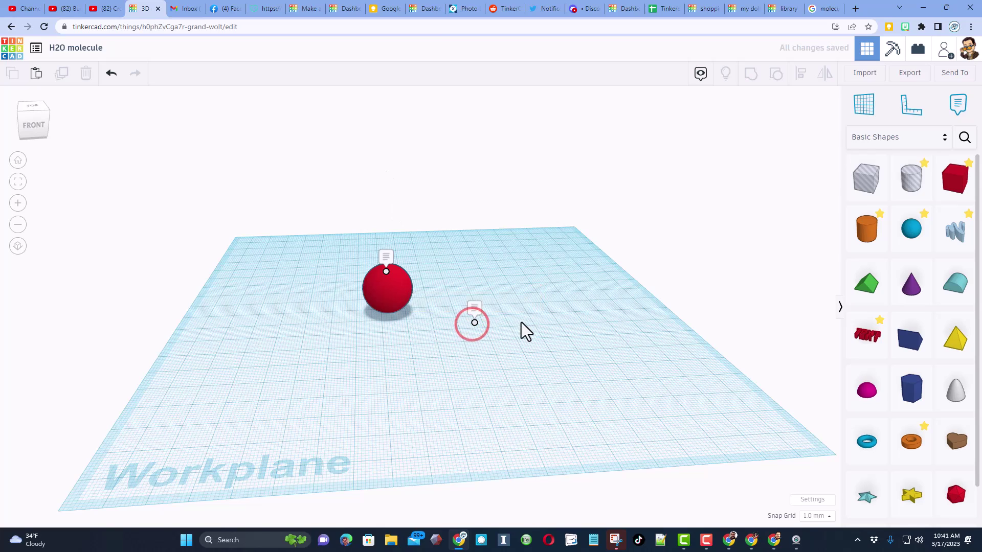
- Duplicate the red sphere, colour the copy yellow, and place it under the Hydrogen note
{"action": "left_click", "coordinate": [399, 299]}
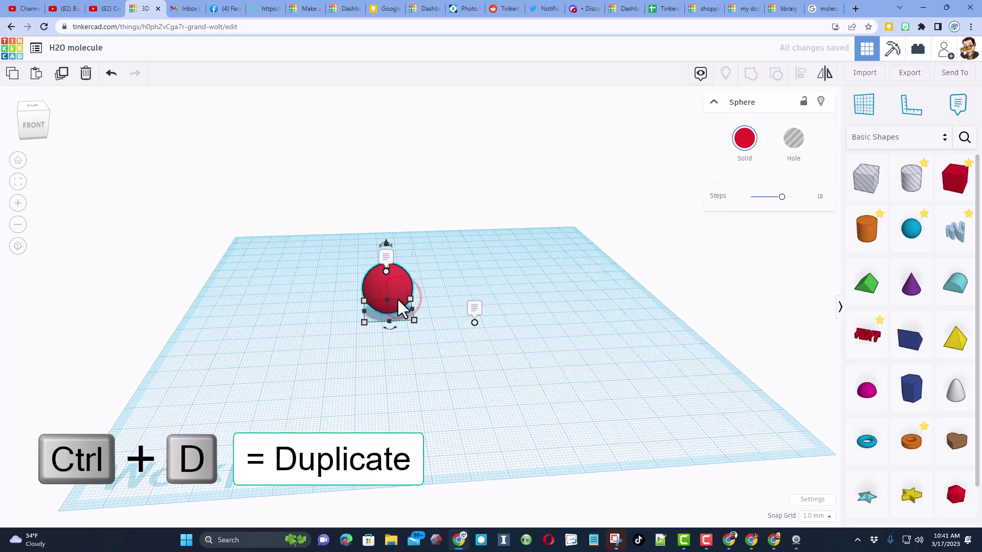
{"action": "key", "text": "ctrl+d"}
{"action": "left_click_drag", "start_coordinate": [394, 287], "coordinate": [511, 308]}
{"action": "left_click", "coordinate": [741, 145]}
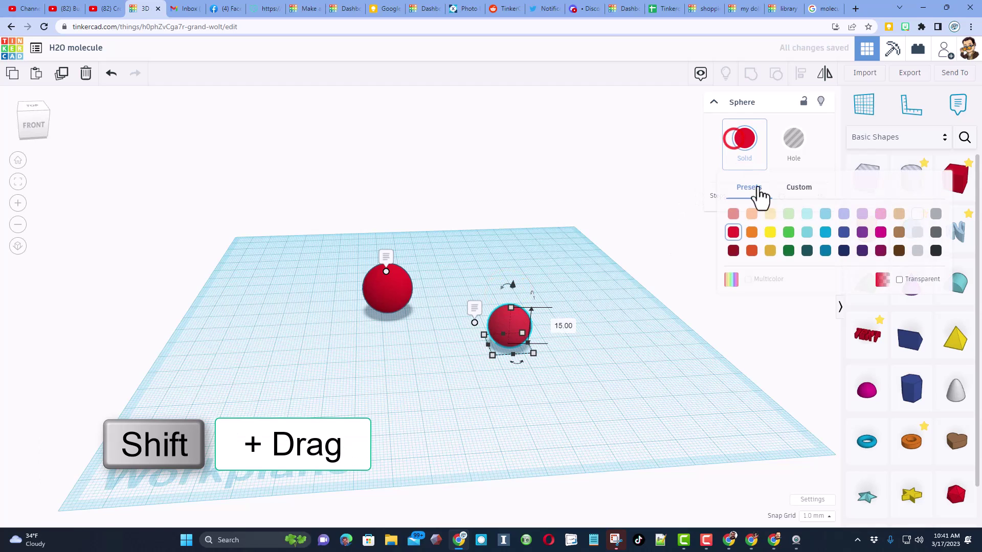
{"action": "left_click", "coordinate": [767, 232]}
{"action": "left_click_drag", "start_coordinate": [499, 327], "coordinate": [504, 304]}
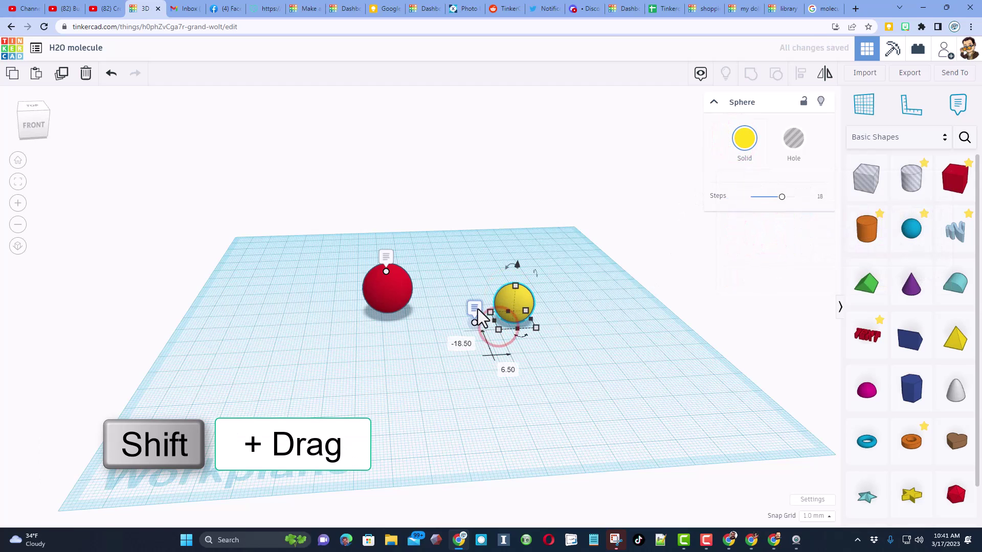
{"action": "left_click", "coordinate": [430, 318]}
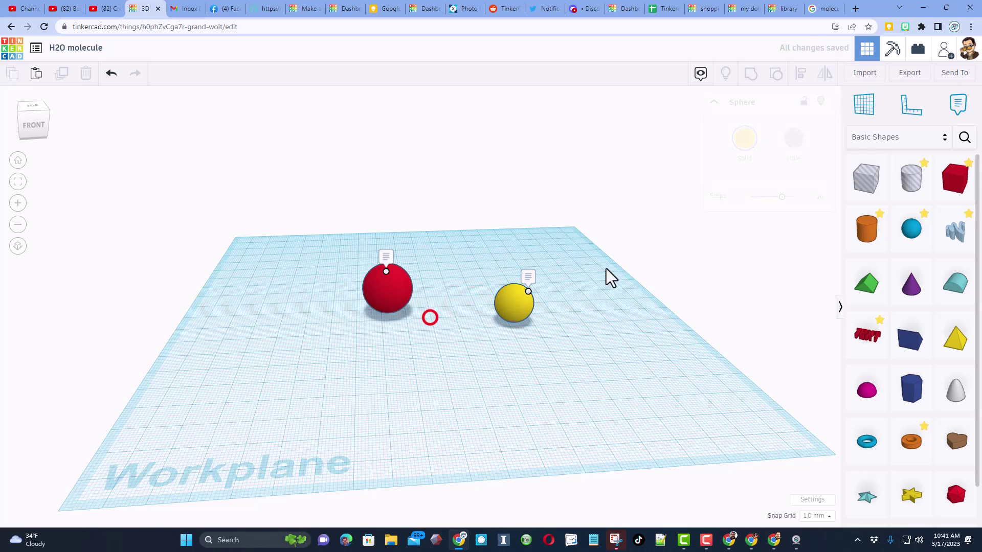
- Duplicate the yellow sphere and nudge the copy to the left of the red sphere
{"action": "left_click", "coordinate": [517, 307]}
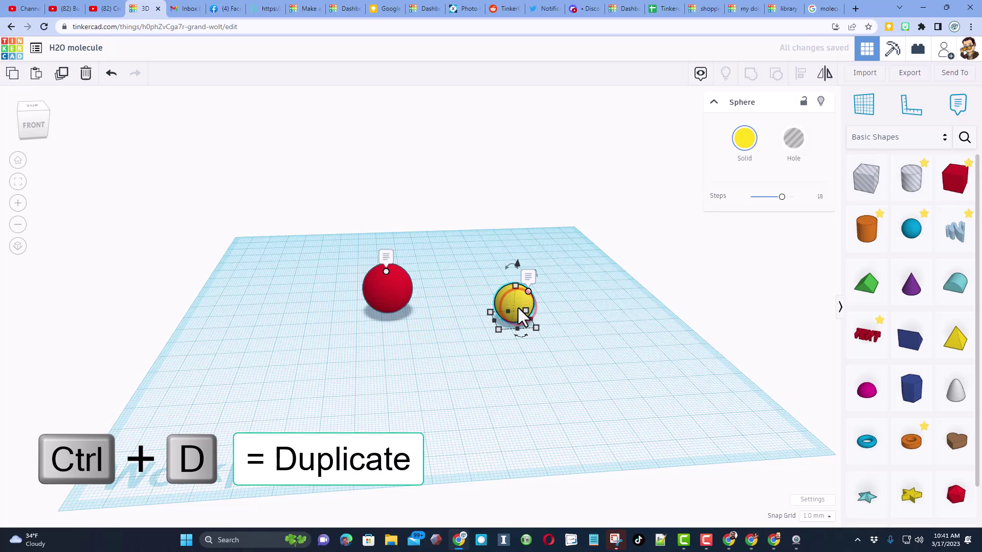
{"action": "key", "text": "ctrl+d"}
{"action": "key", "text": "ctrl+z"}
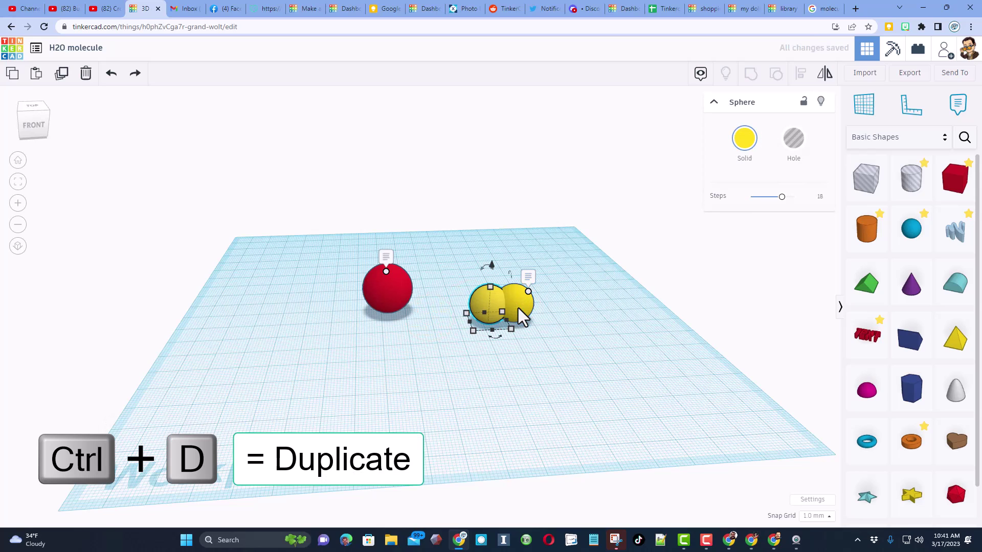
{"action": "key", "text": "Left"}
{"action": "key", "text": "Left"}
{"action": "key", "text": "Left"}
{"action": "key", "text": "Left"}
{"action": "key", "text": "Left"}
{"action": "key", "text": "Left"}
{"action": "key", "text": "Left"}
{"action": "key", "text": "Left"}
{"action": "key", "text": "Left"}
{"action": "key", "text": "Left"}
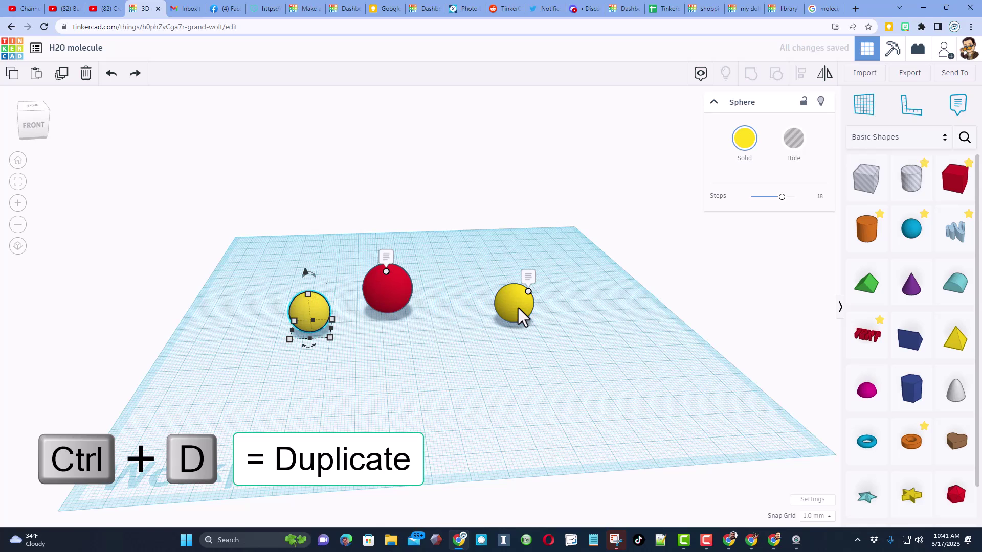
{"action": "key", "text": "Right"}
{"action": "key", "text": "Right"}
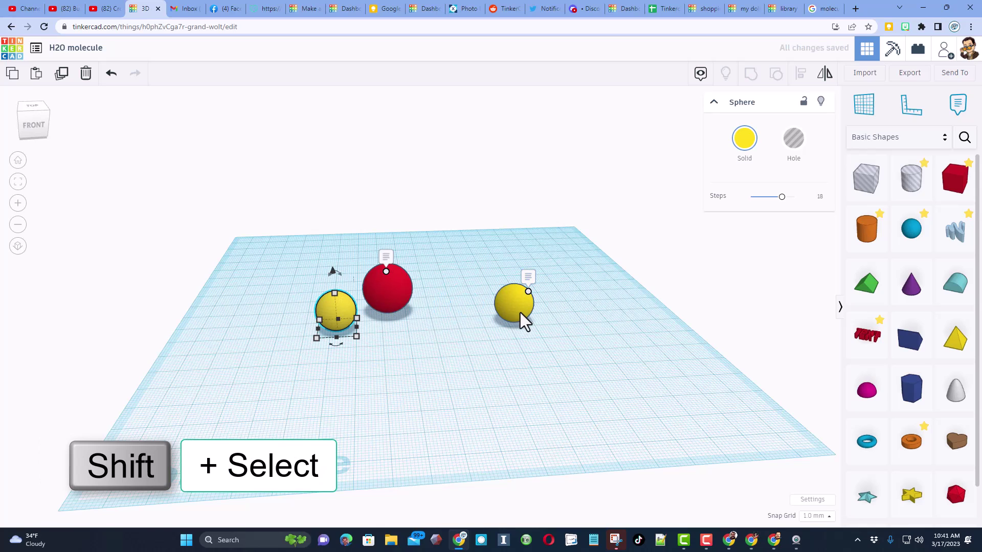
- Group the two yellow spheres and centre-align the red sphere between them
{"action": "left_click", "coordinate": [517, 312], "text": "shift"}
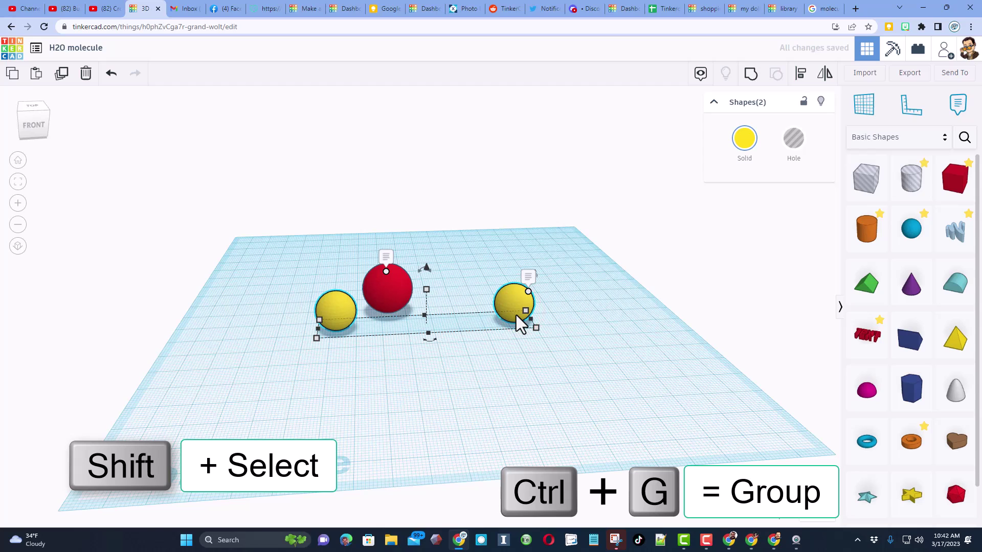
{"action": "key", "text": "ctrl+g"}
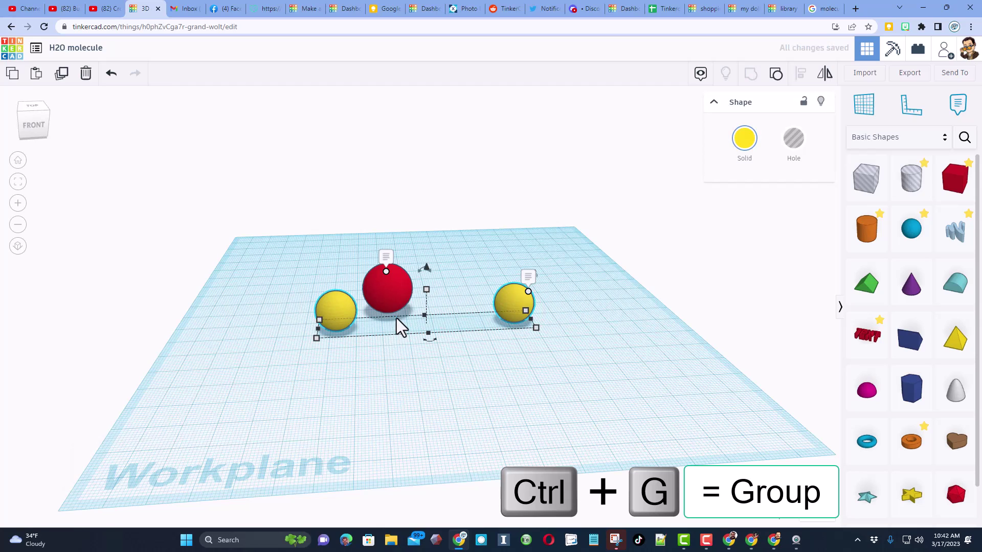
{"action": "left_click_drag", "start_coordinate": [282, 239], "coordinate": [563, 347]}
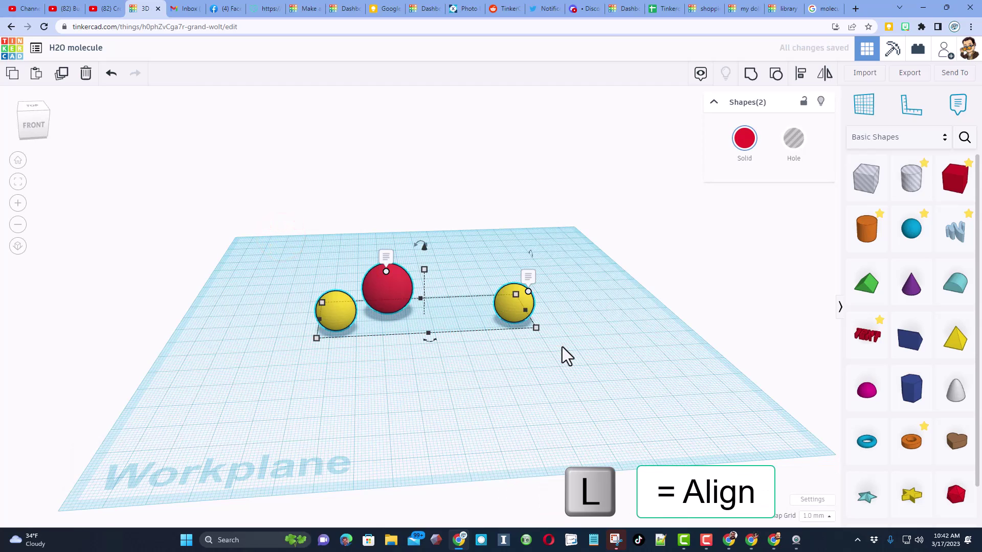
{"action": "key", "text": "l"}
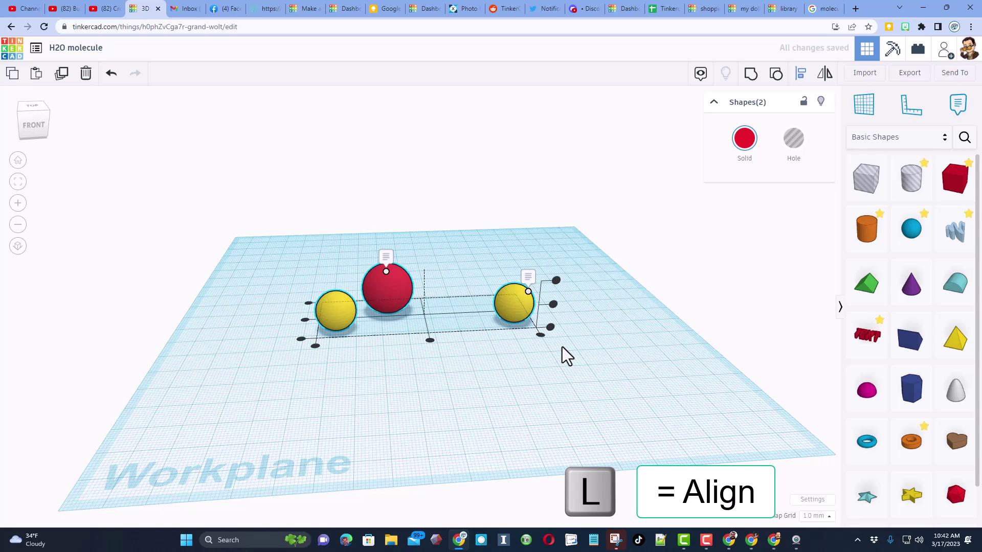
{"action": "left_click", "coordinate": [430, 340]}
{"action": "left_click", "coordinate": [440, 337]}
{"action": "left_click", "coordinate": [423, 297]}
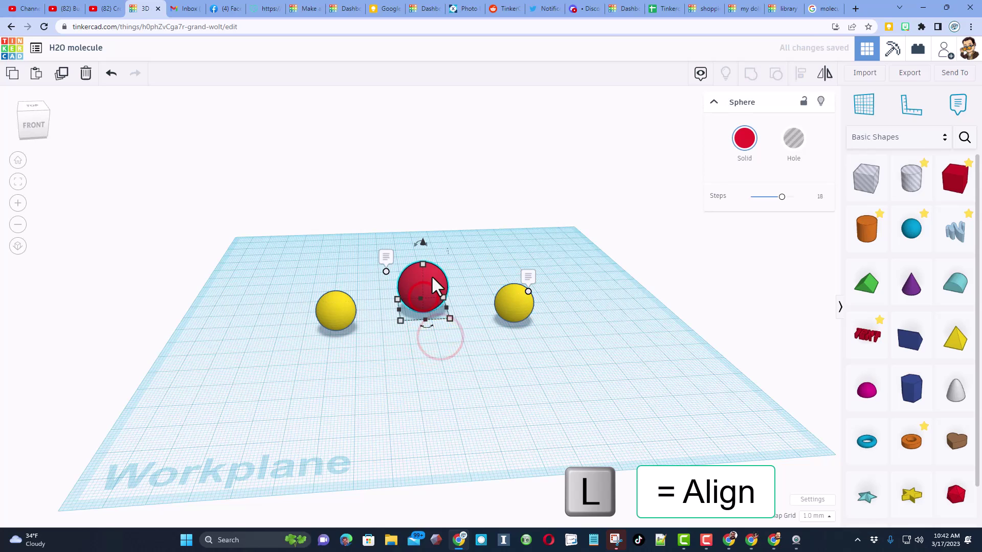
- Lift the red sphere about 13 mm above the workplane
{"action": "left_click_drag", "start_coordinate": [424, 244], "coordinate": [430, 210]}
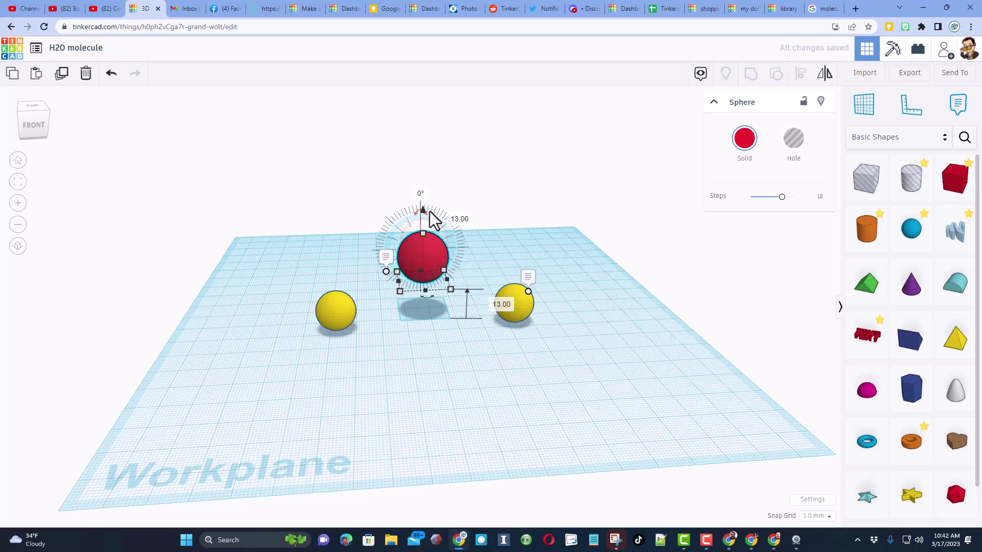
{"action": "key", "text": "ctrl+Up"}
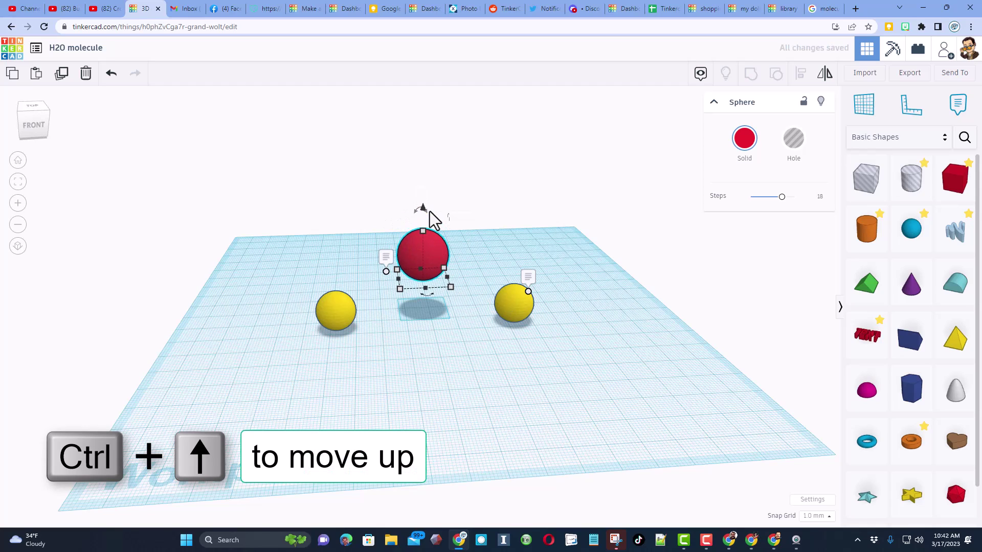
{"action": "left_click", "coordinate": [554, 284]}
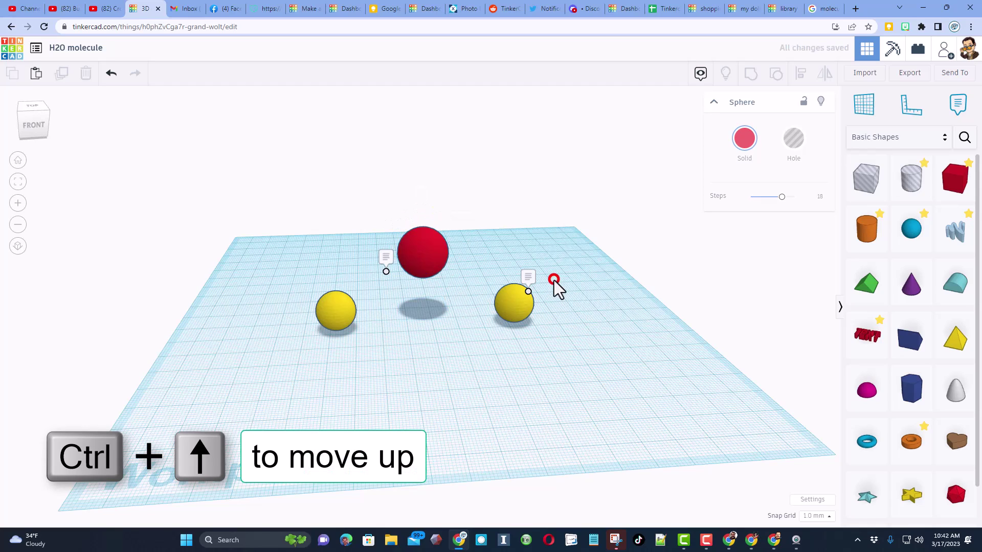
{"action": "mouse_move", "coordinate": [477, 278]}
{"action": "right_mouse_down"}
{"action": "mouse_move", "coordinate": [450, 310]}
{"action": "mouse_move", "coordinate": [532, 310]}
{"action": "mouse_move", "coordinate": [488, 254]}
{"action": "mouse_move", "coordinate": [469, 291]}
{"action": "right_mouse_up"}
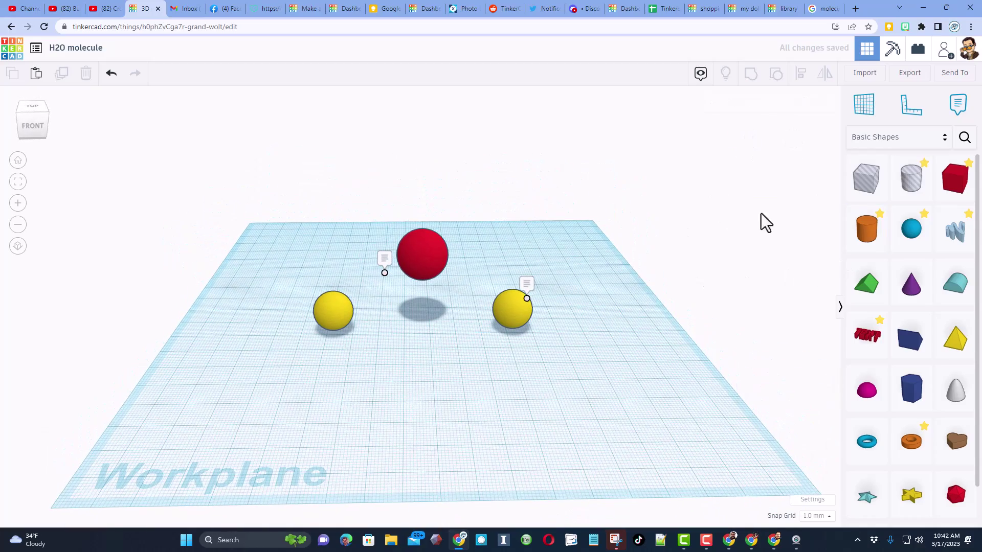
- Add a cylinder with 64 sides and scale it to 3 mm width
{"action": "left_click_drag", "start_coordinate": [869, 230], "coordinate": [439, 366]}
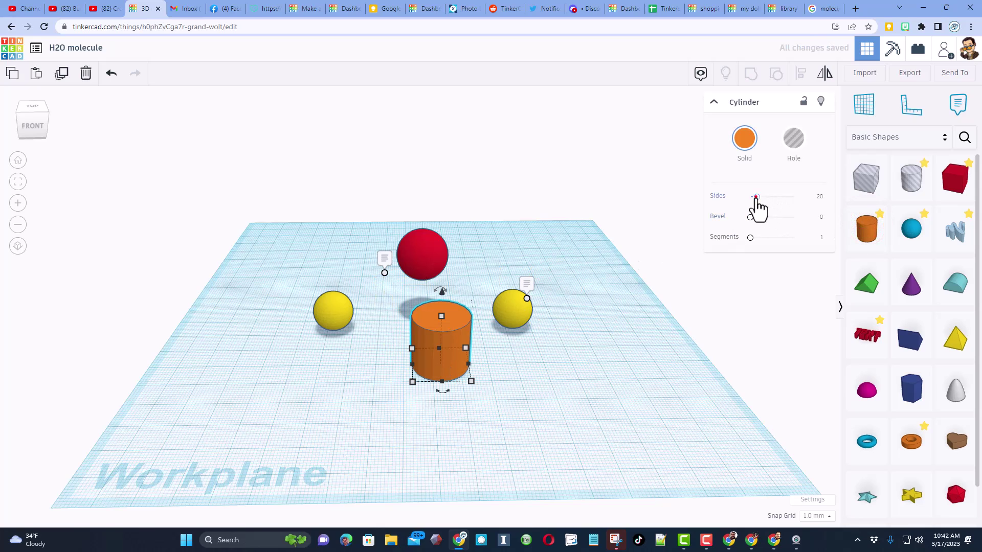
{"action": "left_click_drag", "start_coordinate": [756, 197], "coordinate": [864, 197]}
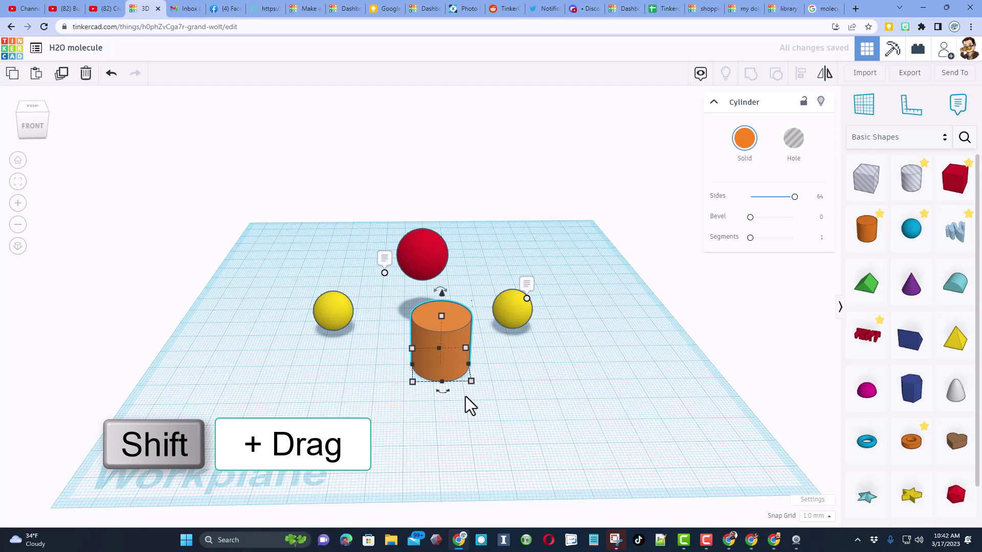
{"action": "left_click_drag", "start_coordinate": [470, 381], "coordinate": [566, 394], "text": "shift"}
{"action": "type", "text": "3"}
{"action": "key", "text": "Return"}
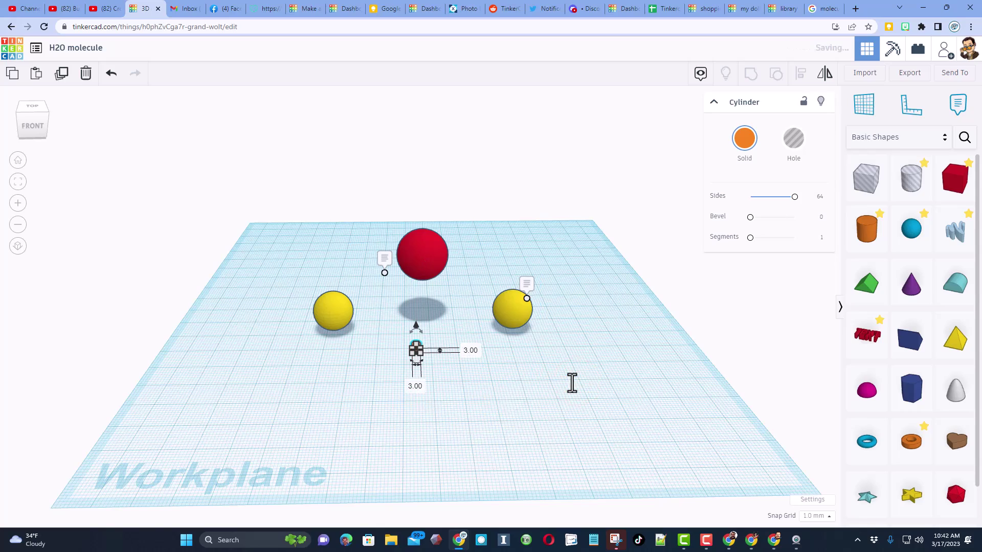
- Make the orange cylinder 10 mm tall
{"action": "key", "text": "f"}
{"action": "left_click", "coordinate": [446, 321]}
{"action": "left_click", "coordinate": [523, 326]}
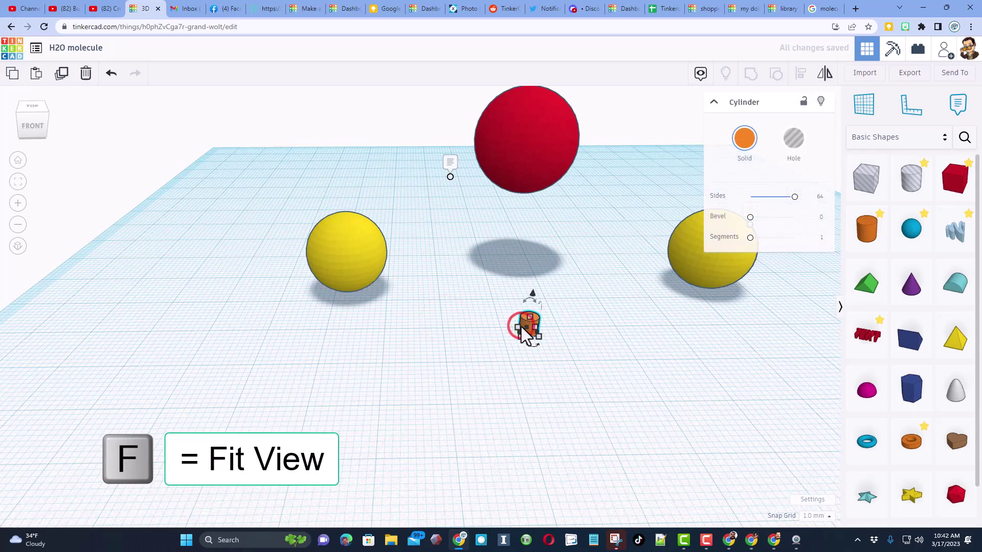
{"action": "key", "text": "f"}
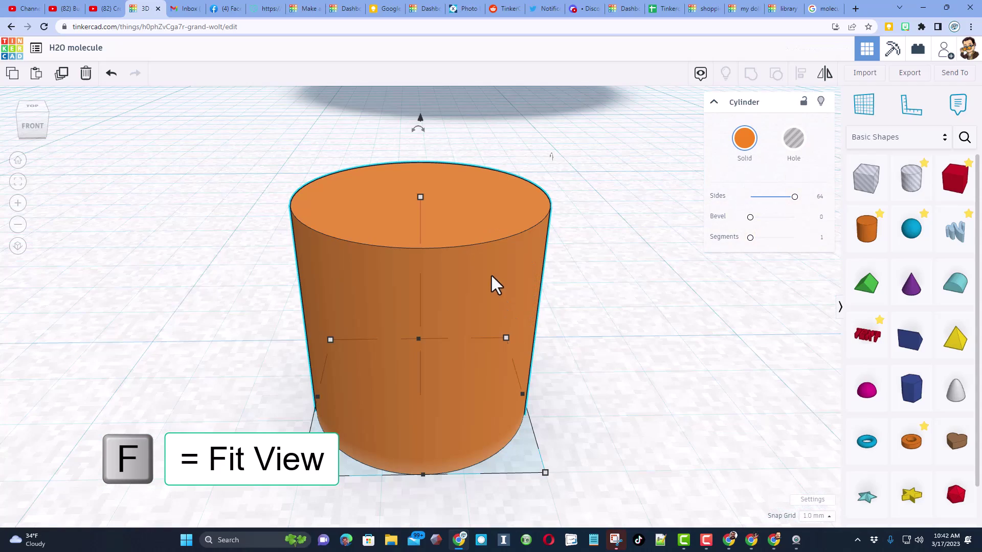
{"action": "left_click_drag", "start_coordinate": [420, 197], "coordinate": [432, 118]}
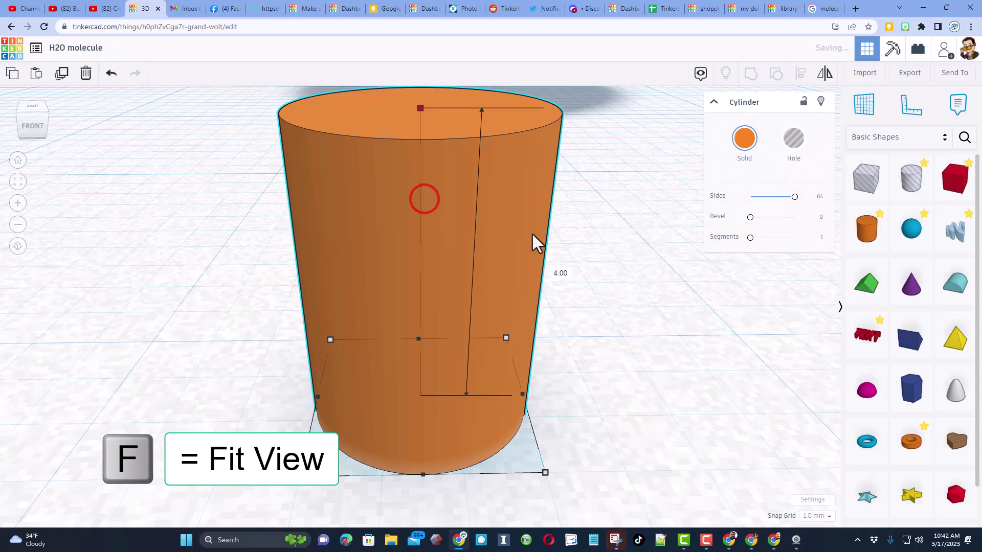
{"action": "left_click", "coordinate": [561, 272]}
{"action": "type", "text": "10"}
{"action": "key", "text": "Return"}
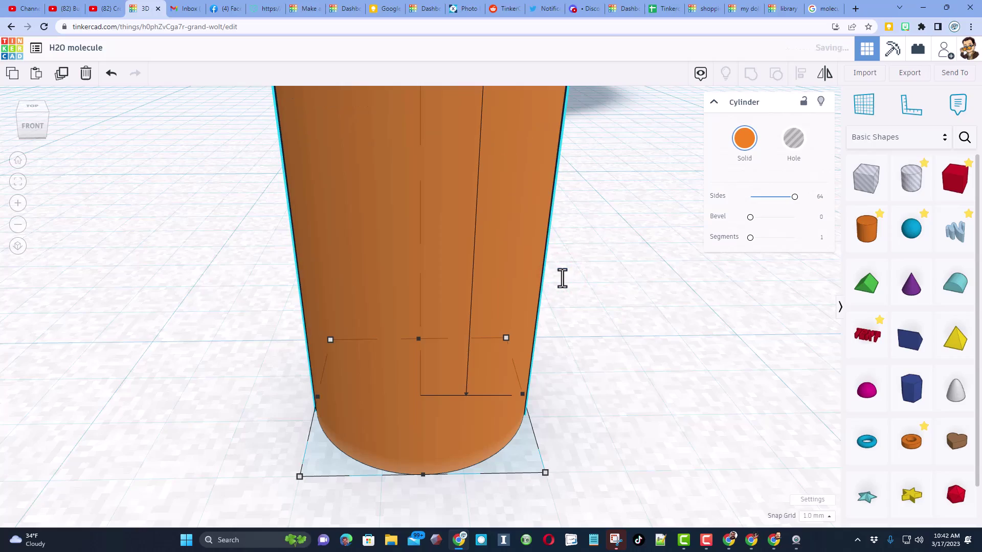
{"action": "scroll", "coordinate": [417, 247], "scroll_direction": "down", "scroll_amount": 10}
{"action": "right_click_drag", "start_coordinate": [417, 247], "coordinate": [421, 287]}
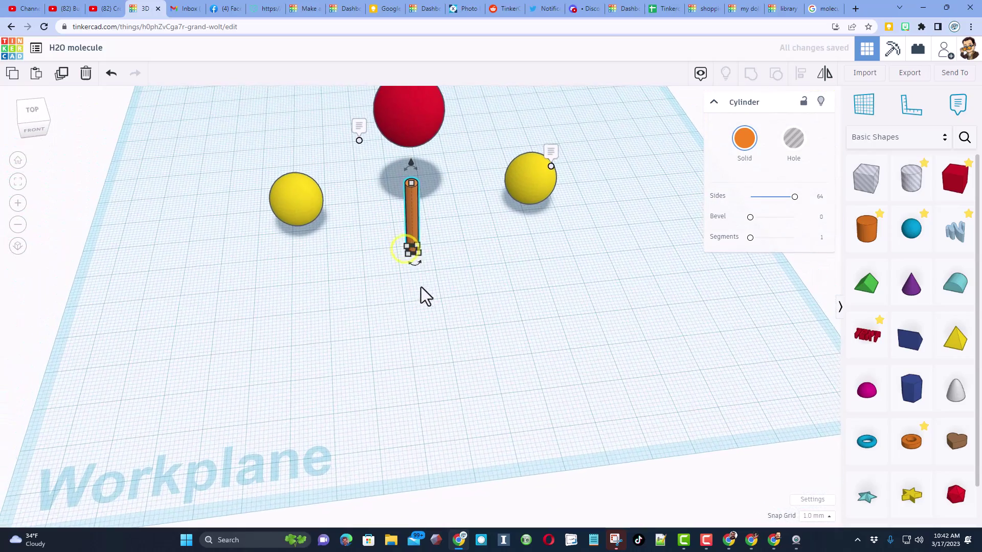
{"action": "key", "text": "ctrl+z"}
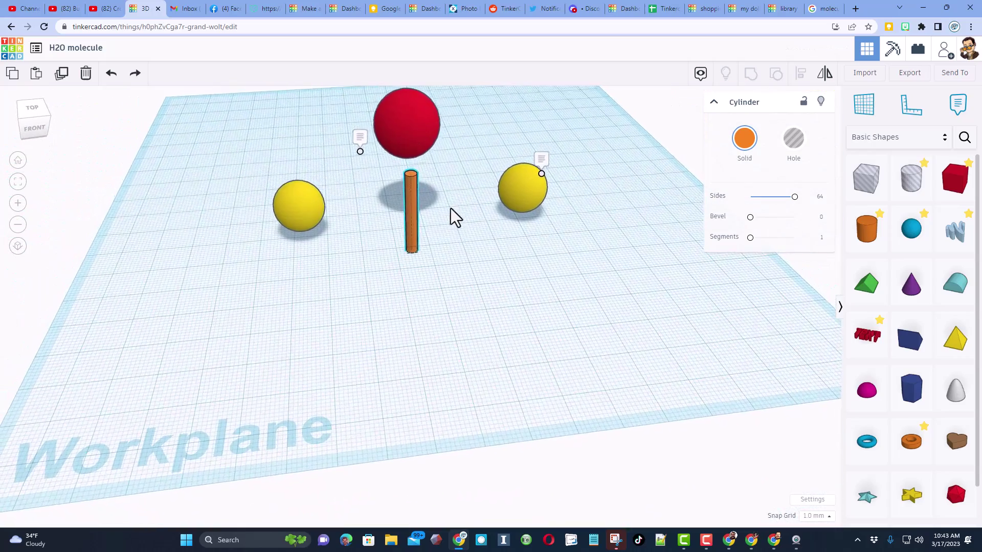
- Move the cylinder to the right yellow sphere and rotate it 60°, then 22.5°
{"action": "left_click_drag", "start_coordinate": [409, 238], "coordinate": [473, 220]}
{"action": "left_click", "coordinate": [468, 199]}
{"action": "left_click_drag", "start_coordinate": [463, 115], "coordinate": [418, 146]}
{"action": "right_click_drag", "start_coordinate": [418, 154], "coordinate": [469, 211]}
{"action": "left_click_drag", "start_coordinate": [480, 179], "coordinate": [414, 322]}
{"action": "mouse_move", "coordinate": [649, 237]}
{"action": "right_mouse_down"}
{"action": "mouse_move", "coordinate": [640, 179]}
{"action": "mouse_move", "coordinate": [648, 169]}
{"action": "mouse_move", "coordinate": [647, 226]}
{"action": "right_mouse_up"}
{"action": "right_click_drag", "start_coordinate": [509, 213], "coordinate": [465, 176]}
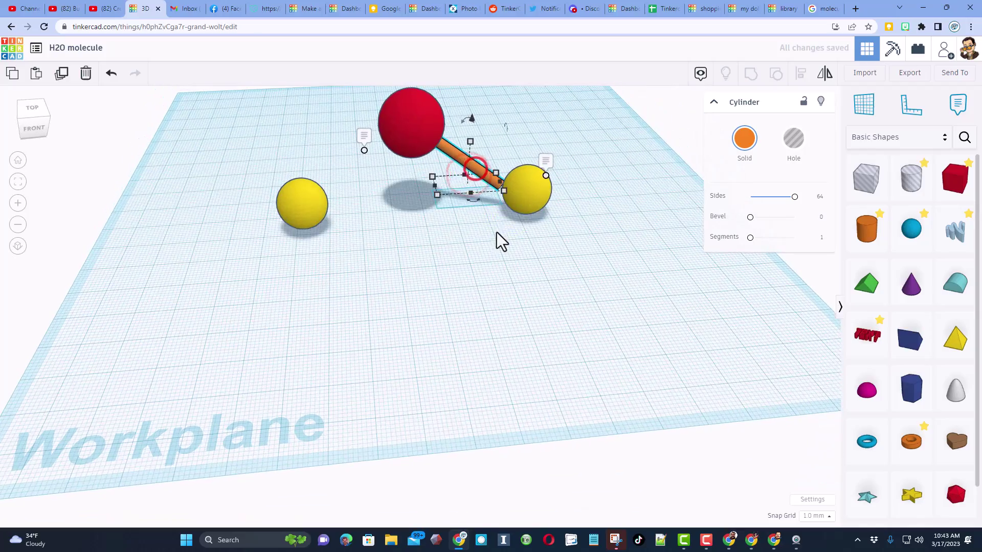
{"action": "scroll", "coordinate": [496, 233], "scroll_direction": "up", "scroll_amount": 4}
{"action": "right_click_drag", "start_coordinate": [484, 225], "coordinate": [450, 271]}
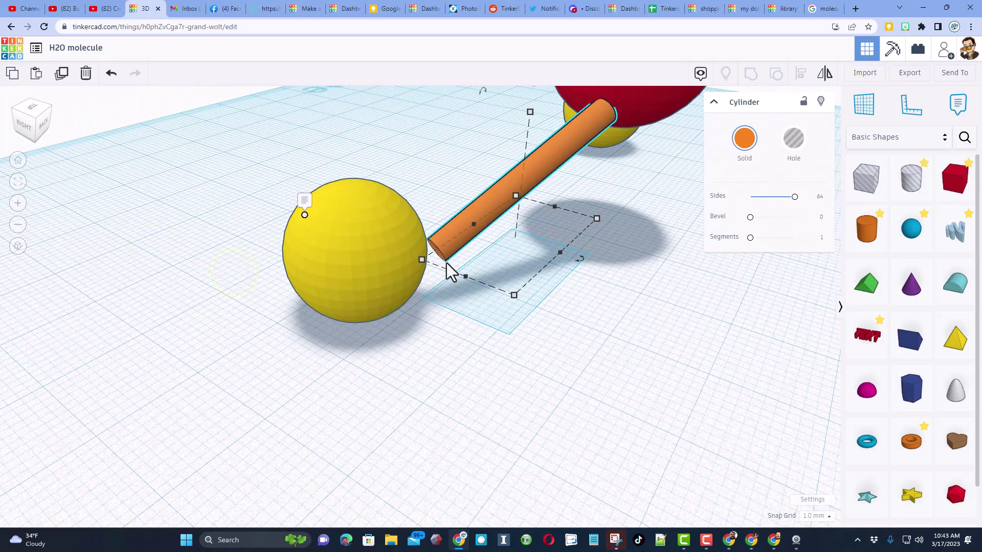
- Place a custom workplane on the orange cylinder's end face
{"action": "left_click", "coordinate": [864, 101]}
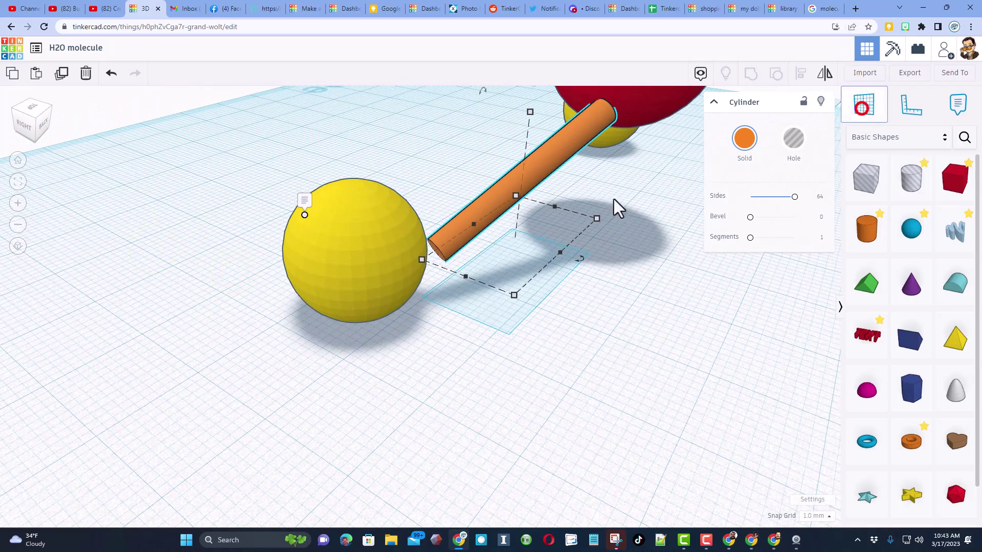
{"action": "left_click", "coordinate": [436, 249]}
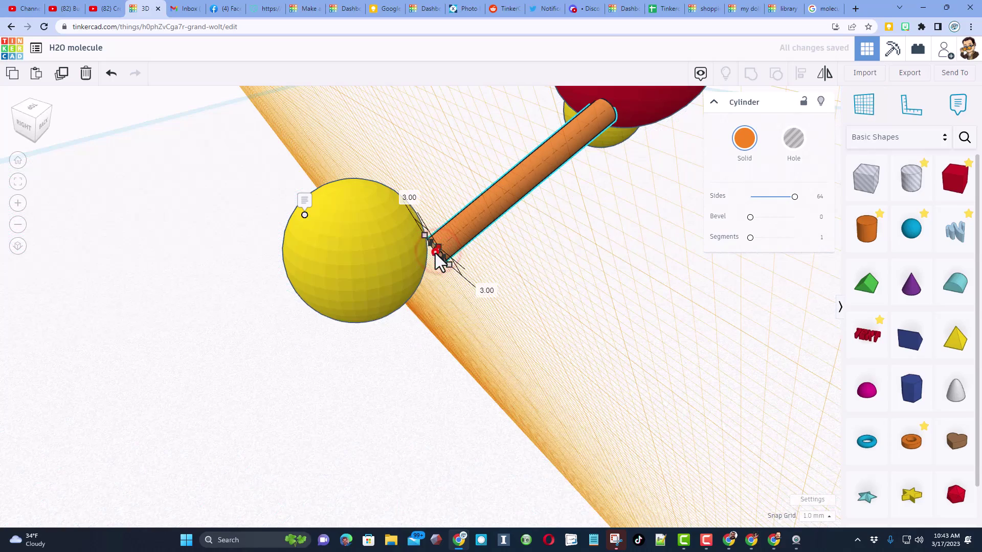
{"action": "mouse_move", "coordinate": [436, 253]}
{"action": "right_mouse_down"}
{"action": "mouse_move", "coordinate": [471, 246]}
{"action": "mouse_move", "coordinate": [469, 194]}
{"action": "right_mouse_up"}
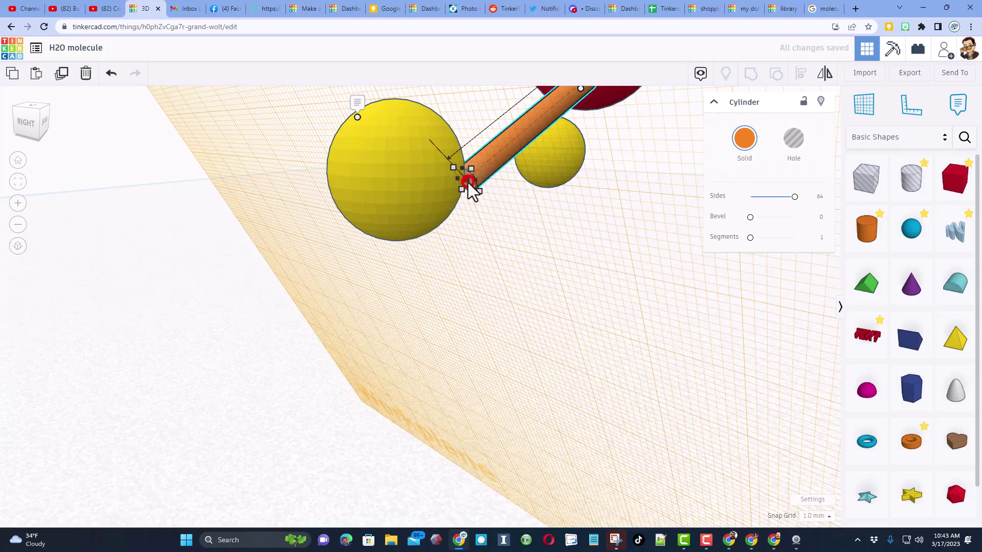
{"action": "scroll", "coordinate": [518, 207], "scroll_direction": "down", "scroll_amount": 5}
{"action": "right_click_drag", "start_coordinate": [518, 207], "coordinate": [391, 238]}
{"action": "right_click_drag", "start_coordinate": [511, 285], "coordinate": [643, 283]}
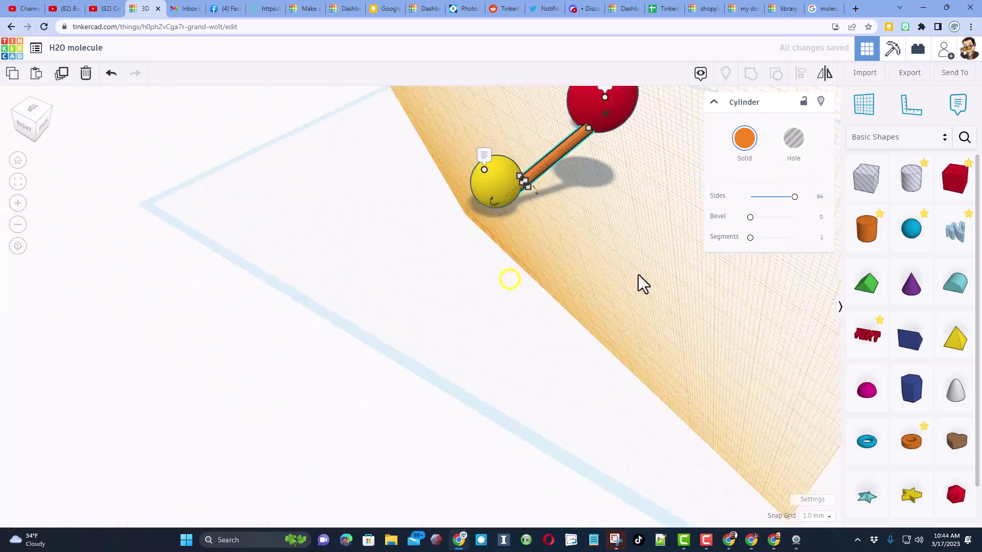
- Reset the workplane to the grid and nudge the bond cylinder left and slightly up
{"action": "key", "text": "w"}
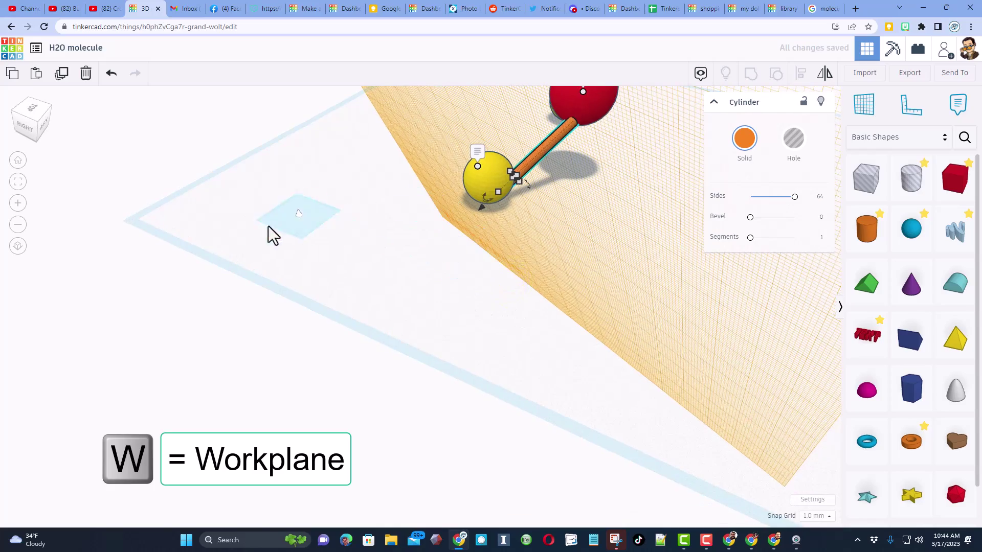
{"action": "left_click", "coordinate": [263, 225]}
{"action": "right_click_drag", "start_coordinate": [471, 234], "coordinate": [284, 237]}
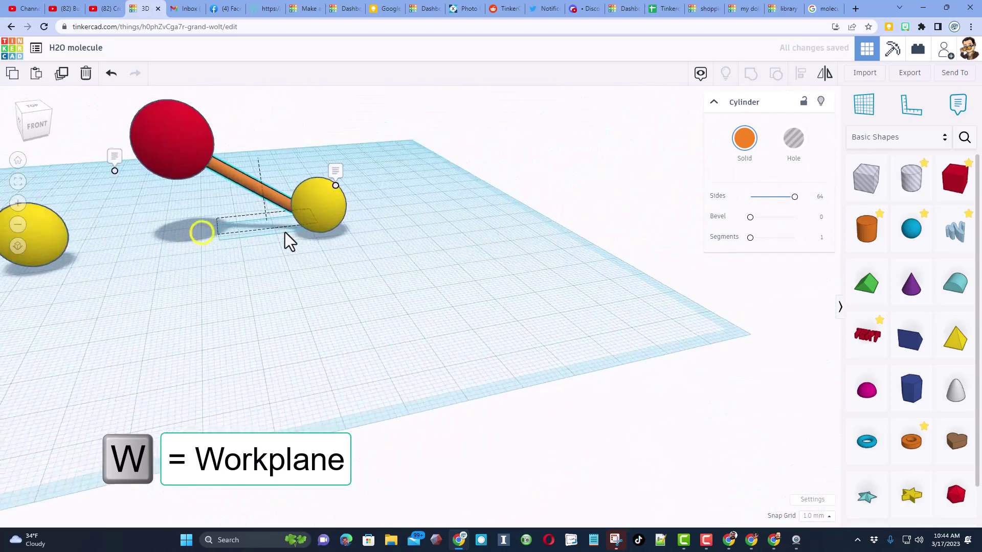
{"action": "left_click", "coordinate": [266, 189]}
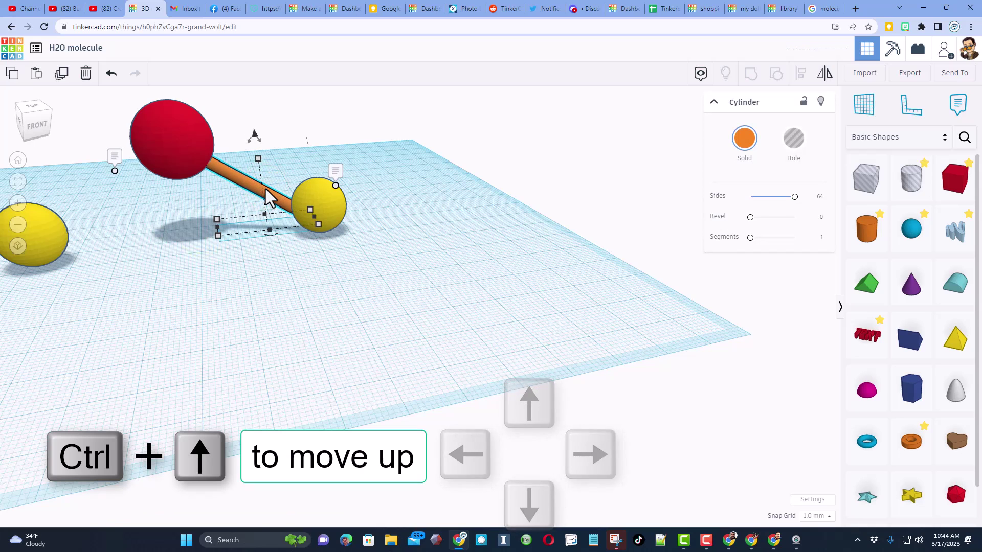
{"action": "key", "text": "Left"}
{"action": "key", "text": "ctrl+Up"}
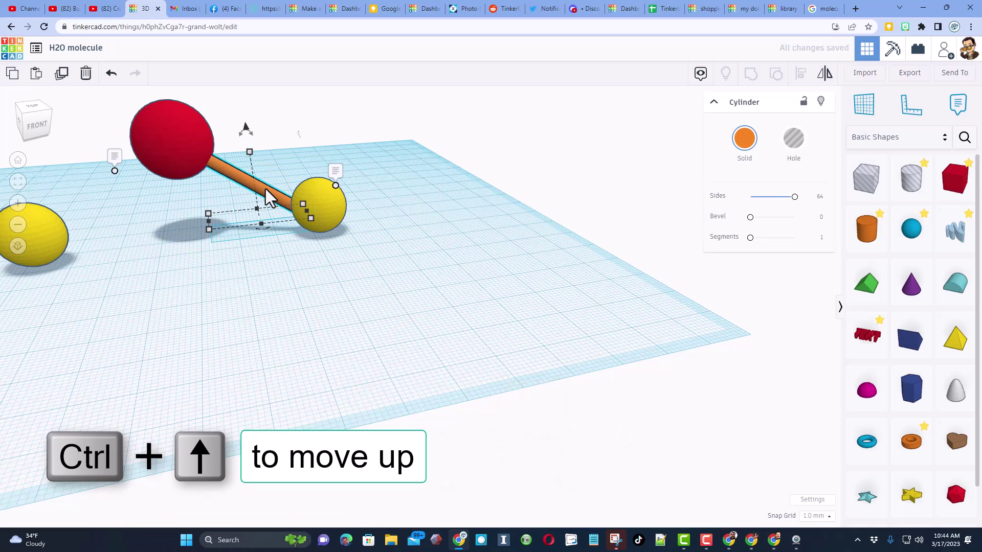
{"action": "right_click_drag", "start_coordinate": [266, 197], "coordinate": [184, 294]}
- Duplicate the bond, slide the copy left, mirror it, and nudge it into place
{"action": "key", "text": "ctrl+d"}
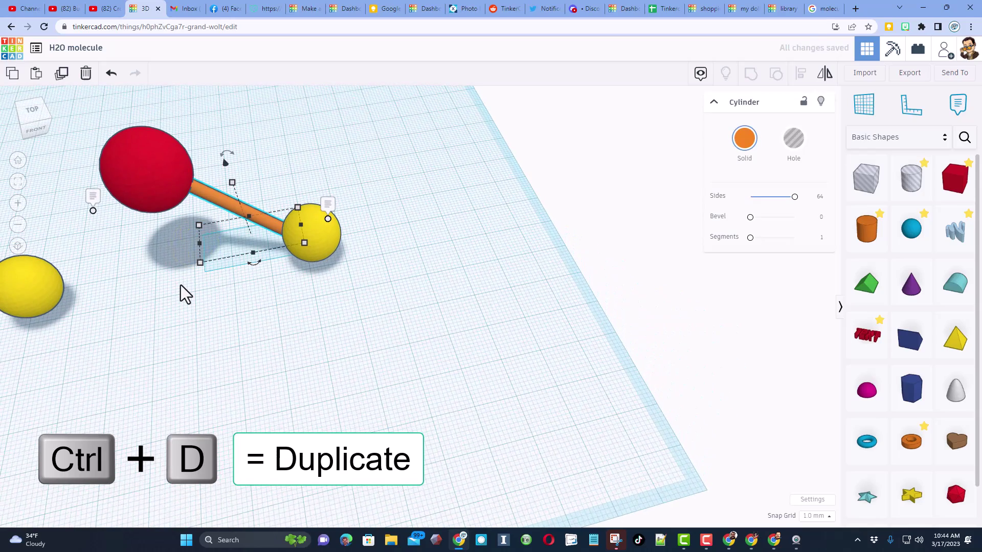
{"action": "key", "text": "shift+Left"}
{"action": "key", "text": "shift+Left"}
{"action": "key", "text": "shift+Left"}
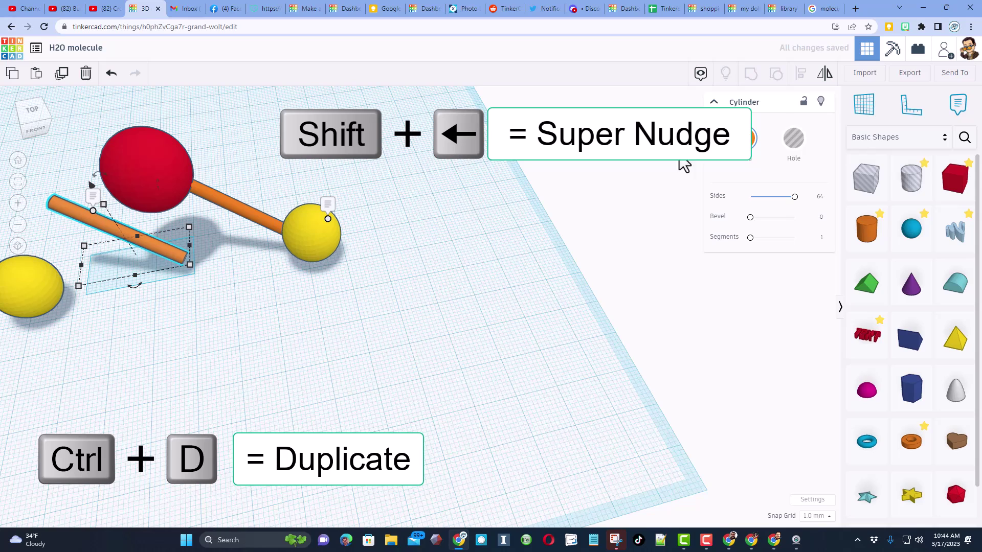
{"action": "left_click", "coordinate": [824, 73]}
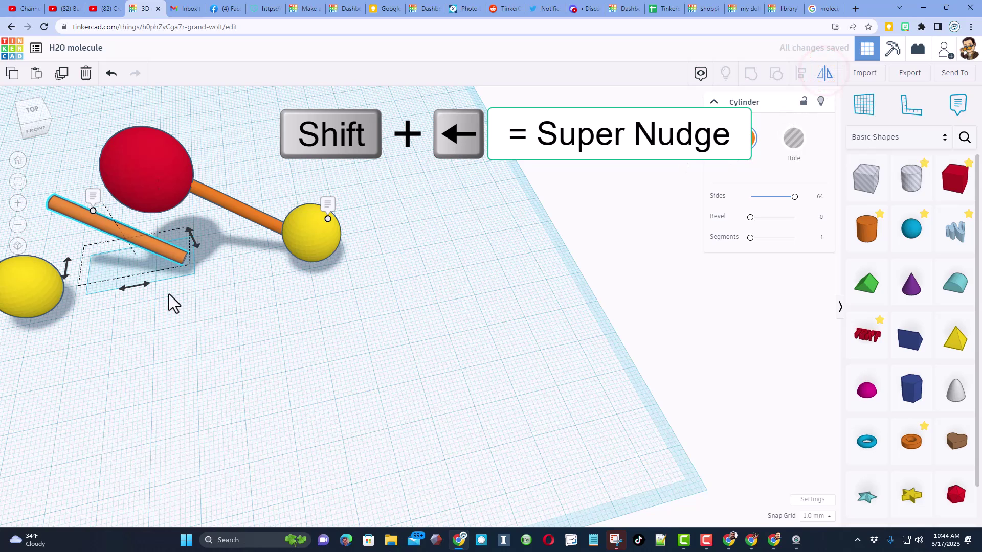
{"action": "left_click", "coordinate": [134, 287]}
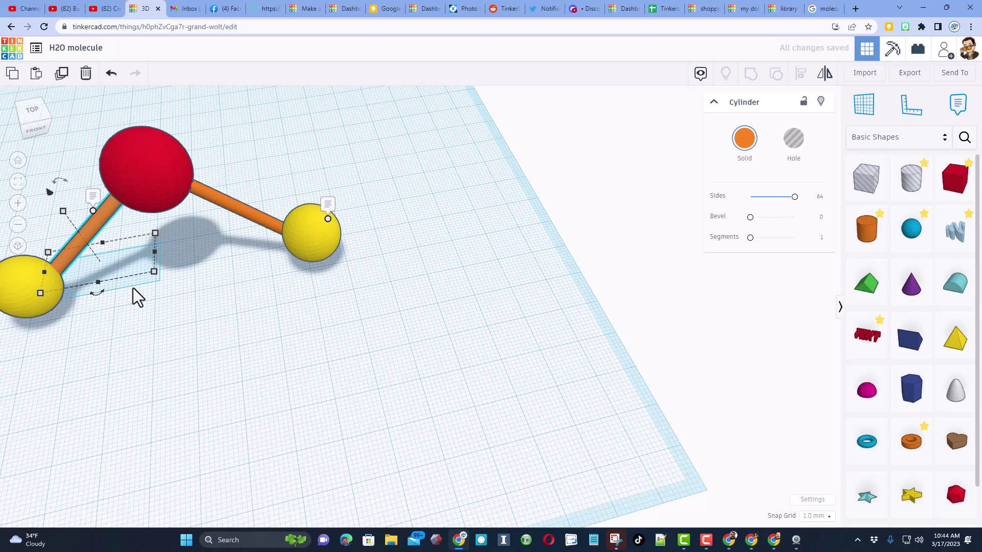
{"action": "right_click_drag", "start_coordinate": [245, 385], "coordinate": [209, 382]}
{"action": "key", "text": "Down"}
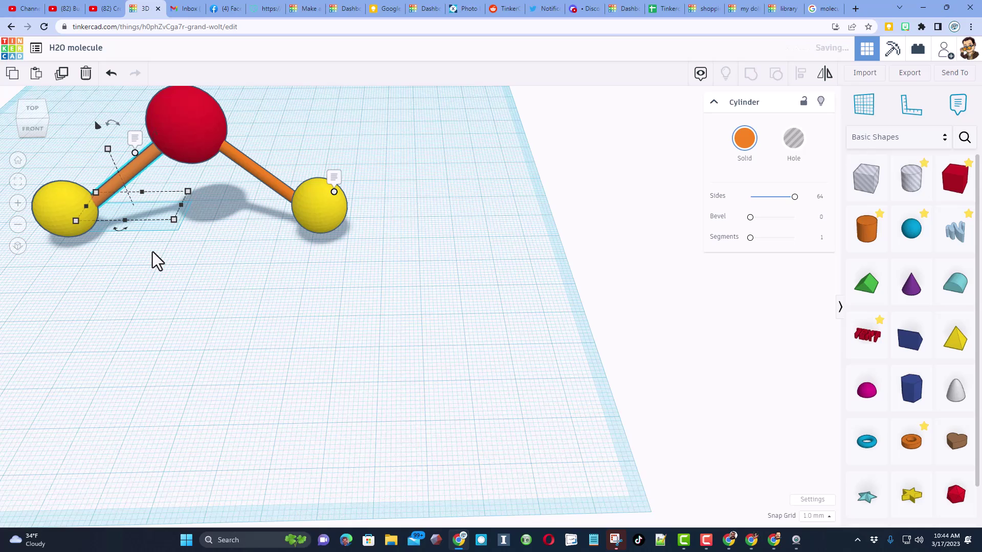
- Colour the right-hand bond cylinder green (17ff00) and copy its hex value
{"action": "left_click", "coordinate": [200, 222]}
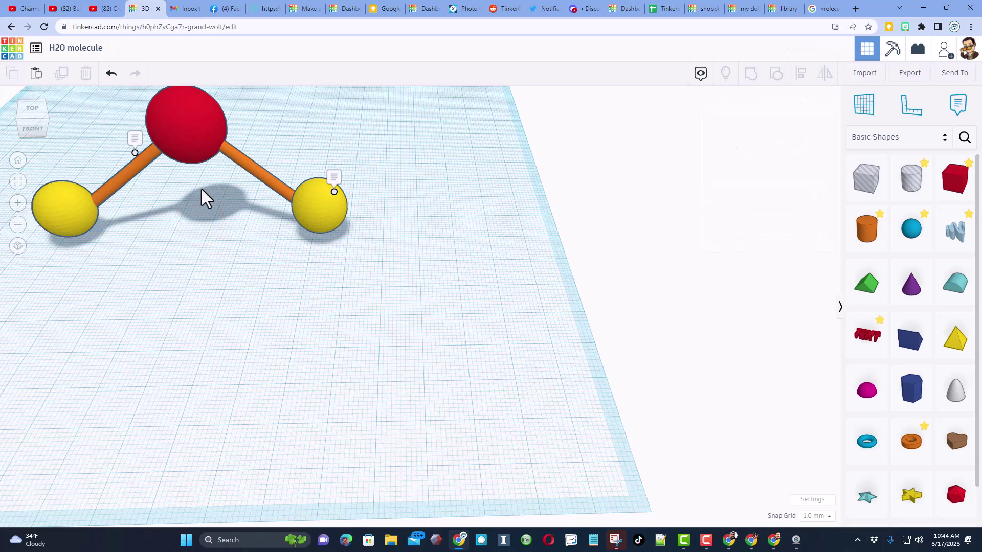
{"action": "left_click_drag", "start_coordinate": [287, 169], "coordinate": [286, 177]}
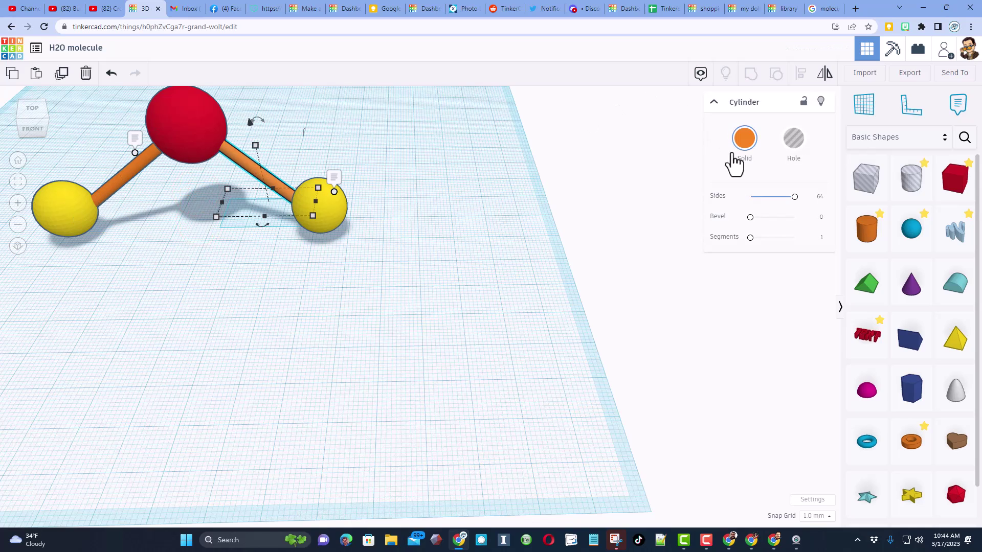
{"action": "left_click", "coordinate": [744, 140]}
{"action": "left_click", "coordinate": [802, 188]}
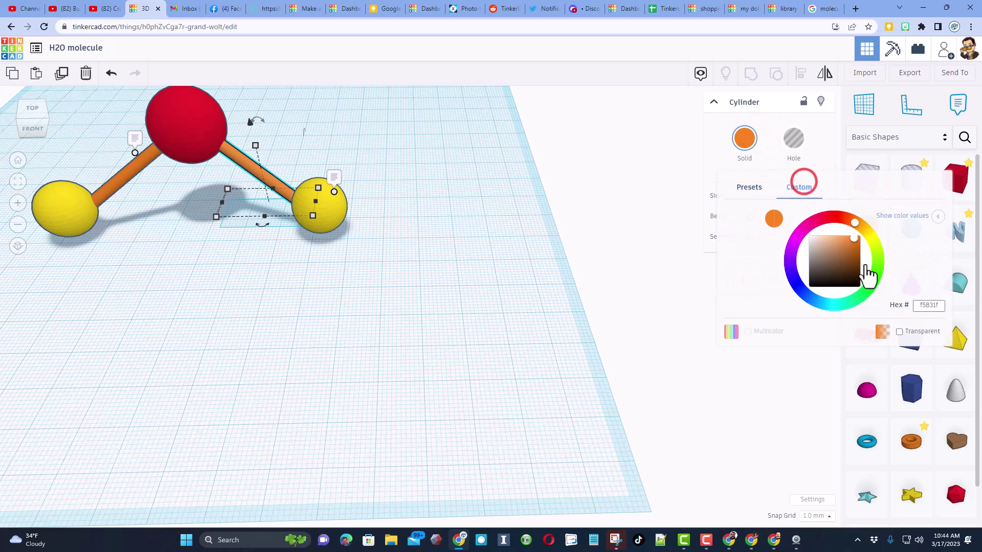
{"action": "left_click", "coordinate": [873, 279]}
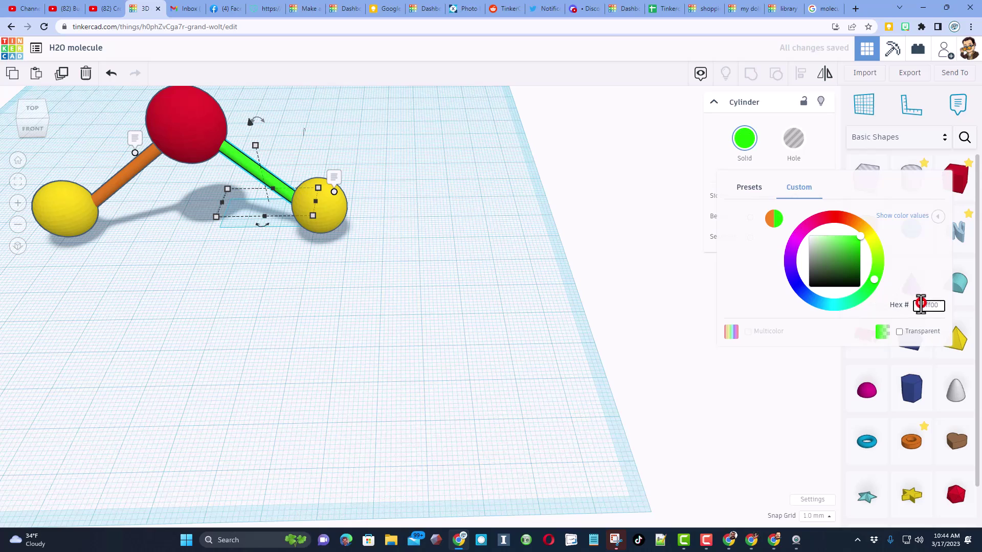
{"action": "key", "text": "ctrl+c"}
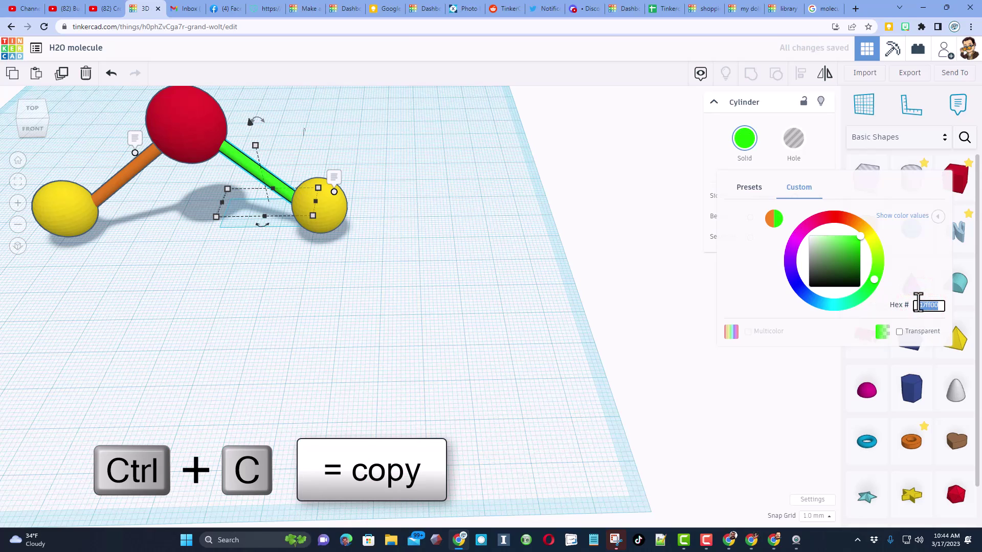
- Paste hex 17ff00 into the other orange bond's custom colour so it turns green
{"action": "left_click", "coordinate": [132, 180]}
{"action": "left_click", "coordinate": [762, 154]}
{"action": "left_click", "coordinate": [932, 304]}
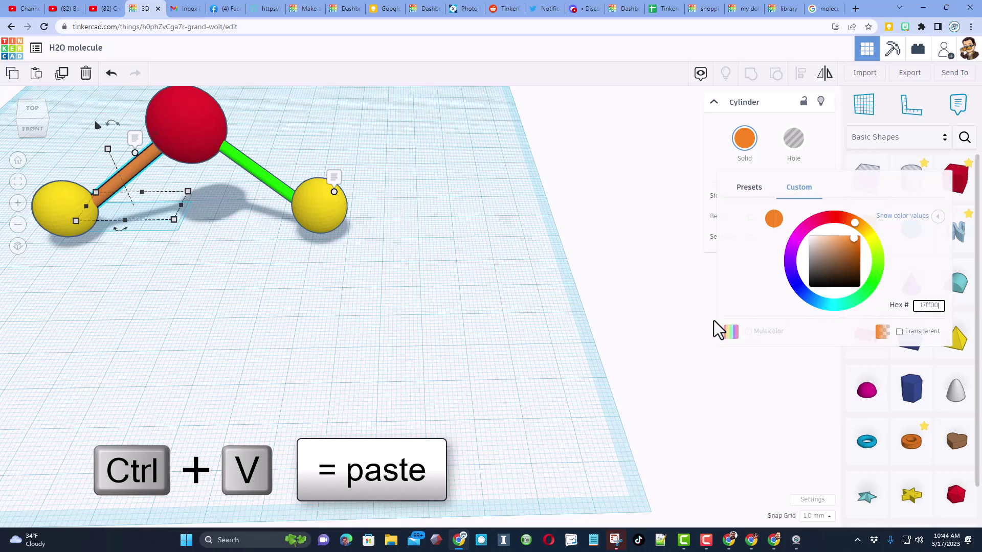
{"action": "key", "text": "Return"}
{"action": "left_click", "coordinate": [208, 279]}
{"action": "right_click_drag", "start_coordinate": [209, 279], "coordinate": [243, 270]}
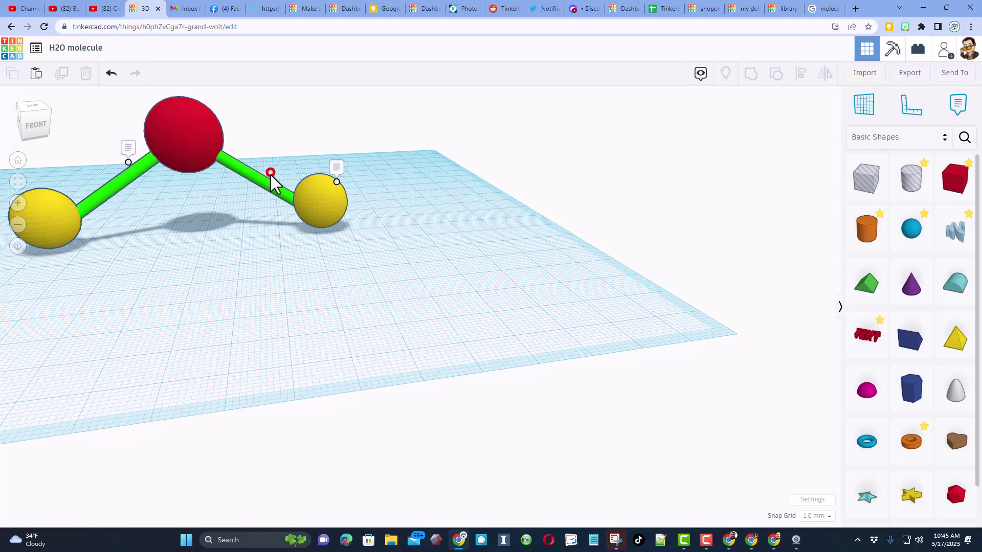
- Nudge both green bonds back with the Up arrow and check the oxygen and right hydrogen notes
{"action": "left_click_drag", "start_coordinate": [233, 200], "coordinate": [99, 205]}
{"action": "key", "text": "Up"}
{"action": "key", "text": "Up"}
{"action": "key", "text": "Up"}
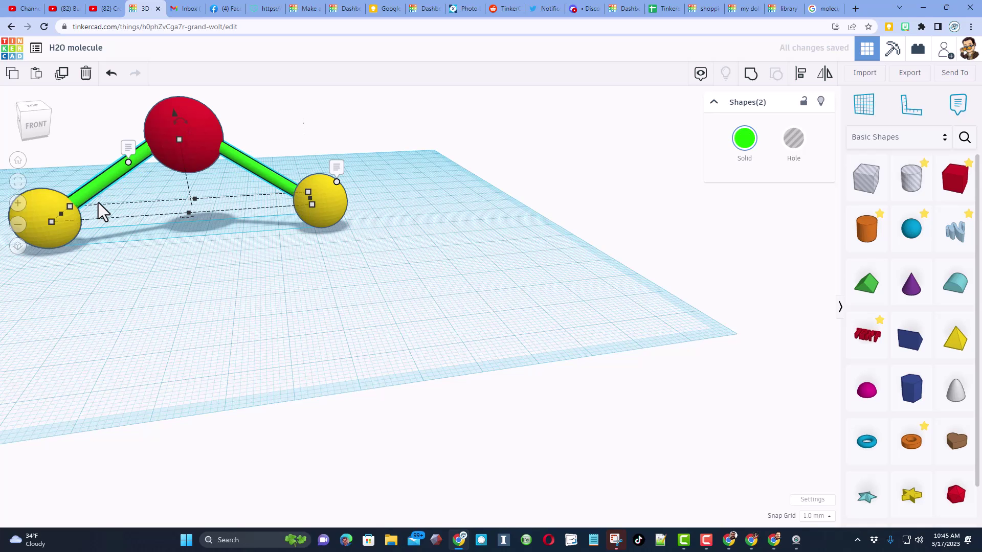
{"action": "scroll", "coordinate": [160, 325], "scroll_direction": "down", "scroll_amount": 5}
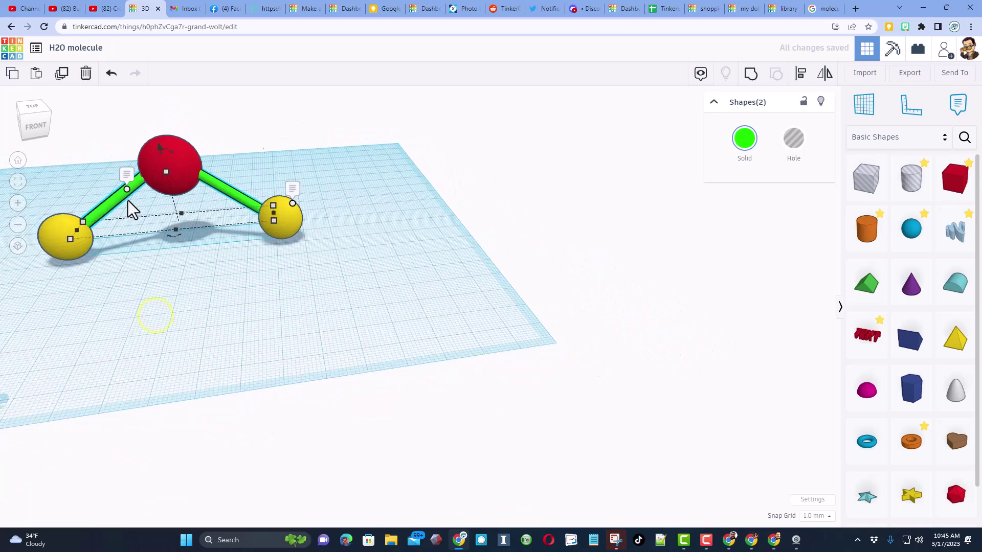
{"action": "left_click", "coordinate": [127, 174]}
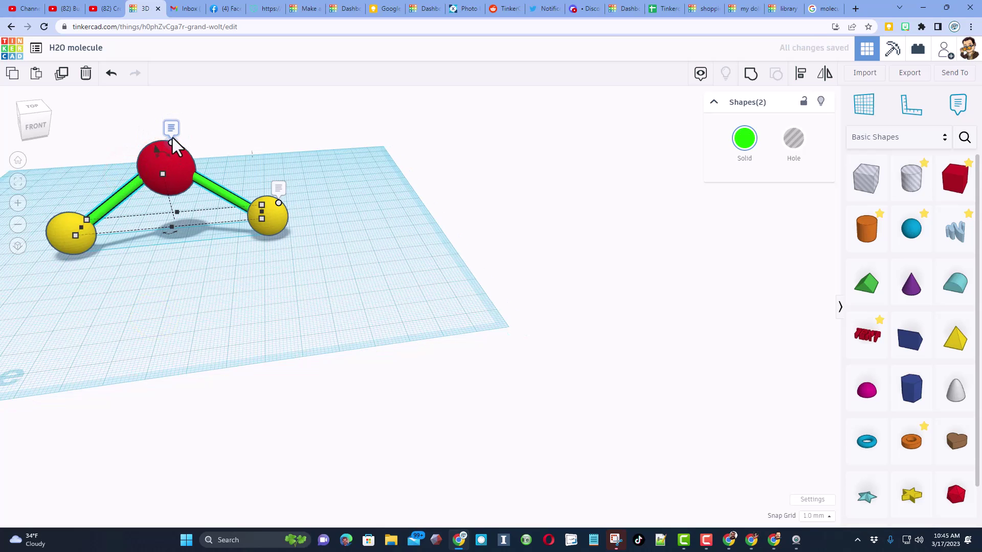
{"action": "left_click", "coordinate": [278, 203]}
- Pin a 'Hydrogen' note to the left yellow sphere and return to Home view
{"action": "left_click", "coordinate": [60, 227]}
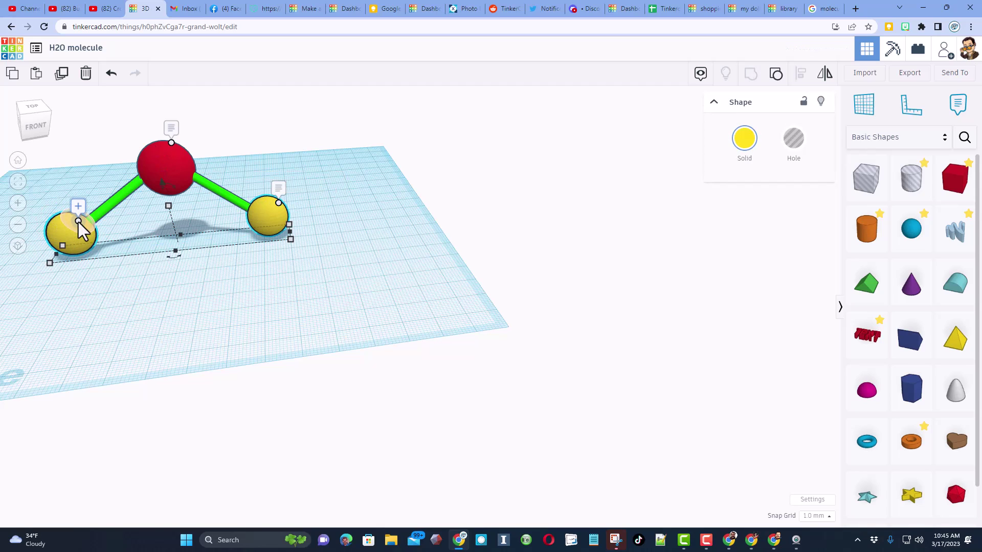
{"action": "left_click", "coordinate": [65, 218]}
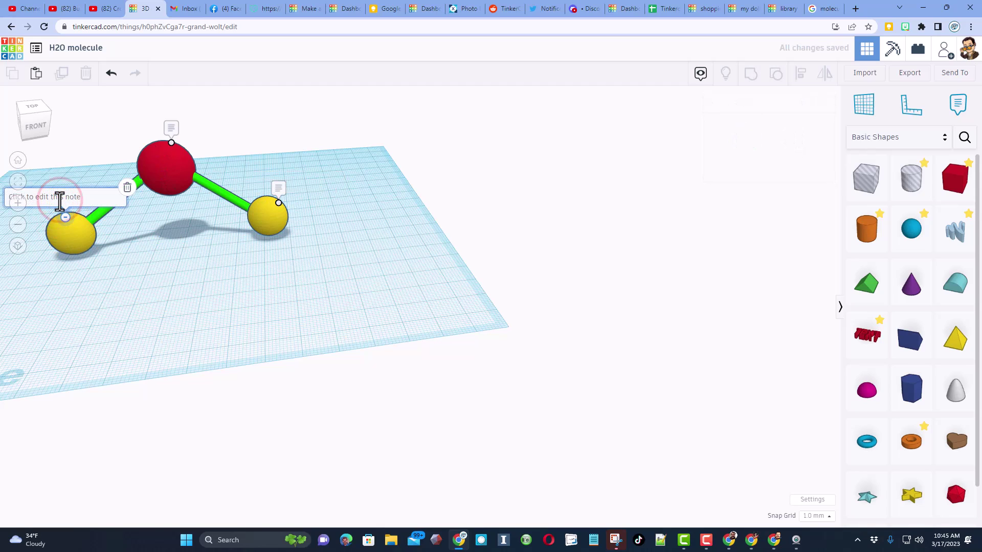
{"action": "type", "text": "Hydrogen"}
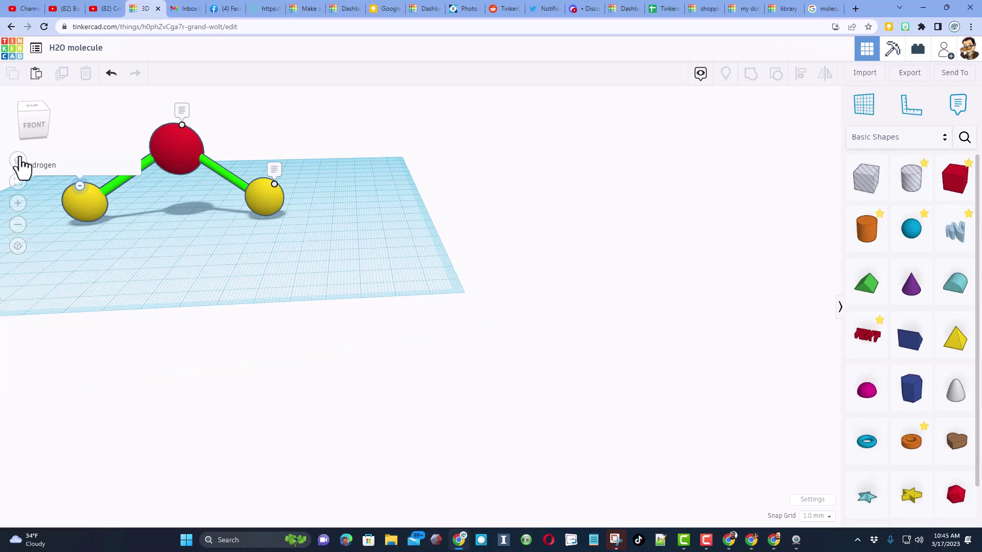
{"action": "left_click", "coordinate": [18, 161]}
- Place a Text shape on the workplane and set its wording to 'H2O'
{"action": "right_click_drag", "start_coordinate": [398, 368], "coordinate": [504, 230]}
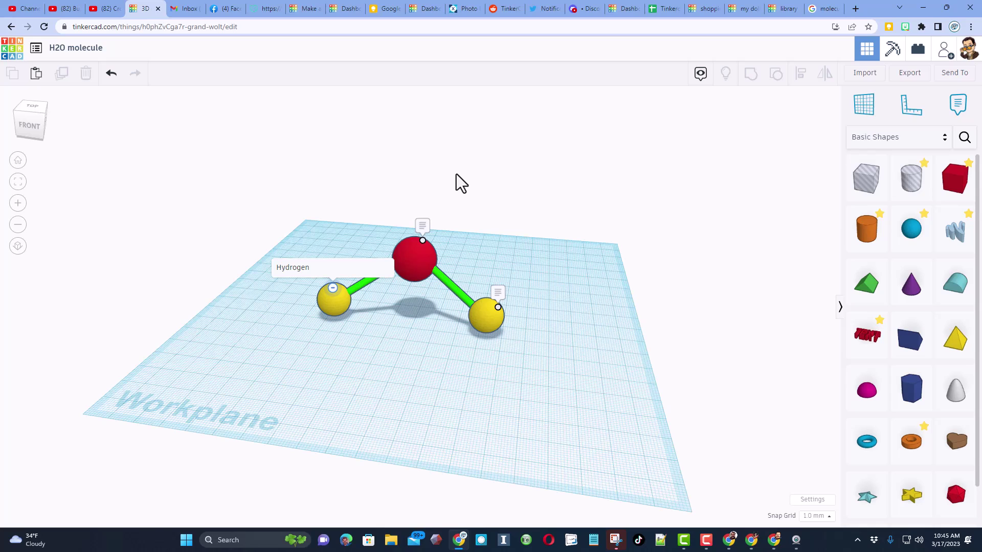
{"action": "left_click_drag", "start_coordinate": [848, 339], "coordinate": [419, 398]}
{"action": "left_click", "coordinate": [778, 197]}
{"action": "type", "text": "H"}
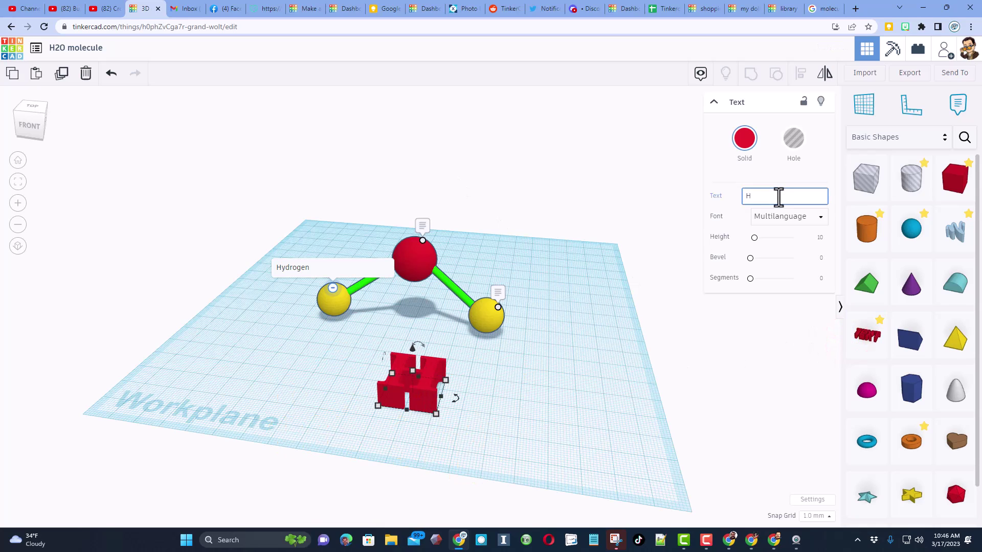
{"action": "type", "text": "2O"}
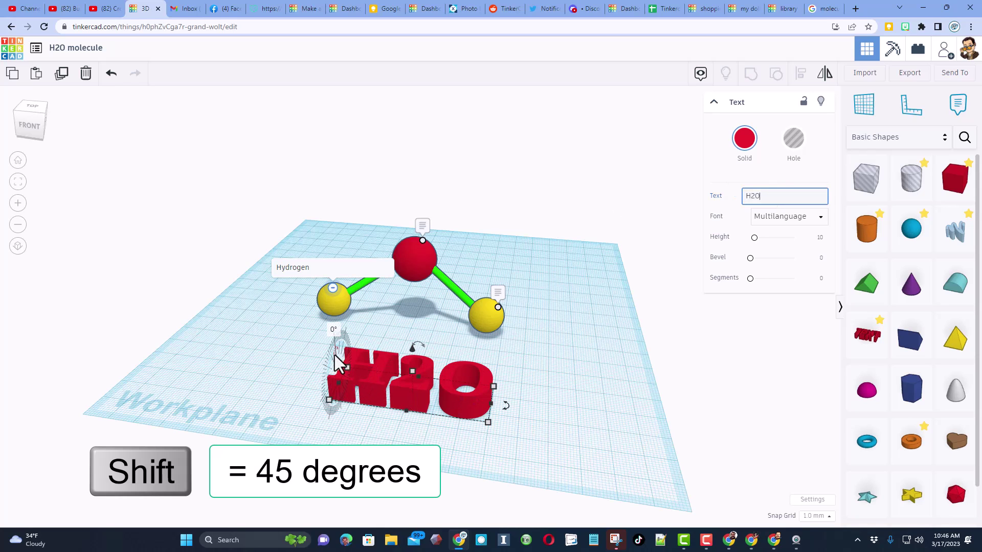
- Stand the H2O text upright, drop it with D, move it behind the molecule and raise it with Ctrl+Up
{"action": "right_click_drag", "start_coordinate": [440, 385], "coordinate": [302, 332]}
{"action": "left_click_drag", "start_coordinate": [289, 321], "coordinate": [271, 358]}
{"action": "key", "text": "d"}
{"action": "right_click_drag", "start_coordinate": [281, 383], "coordinate": [415, 361]}
{"action": "left_click_drag", "start_coordinate": [415, 360], "coordinate": [438, 154]}
{"action": "key", "text": "ctrl+Up"}
{"action": "key", "text": "ctrl+Up"}
{"action": "key", "text": "ctrl+Up"}
{"action": "key", "text": "ctrl+Up"}
- Align the H2O text to the middle of the red oxygen sphere using the oxygen as reference
{"action": "left_click", "coordinate": [307, 236]}
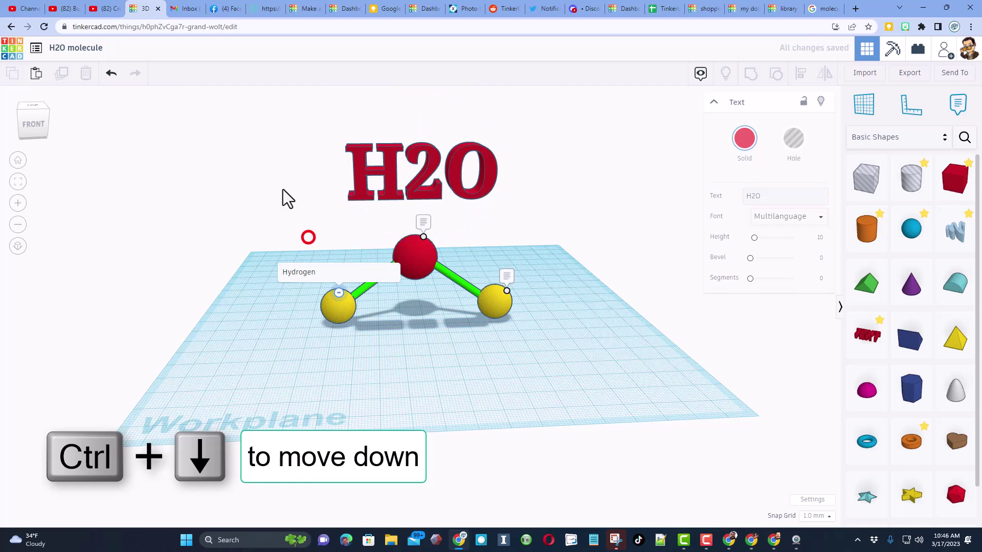
{"action": "left_click", "coordinate": [405, 263], "text": "shift"}
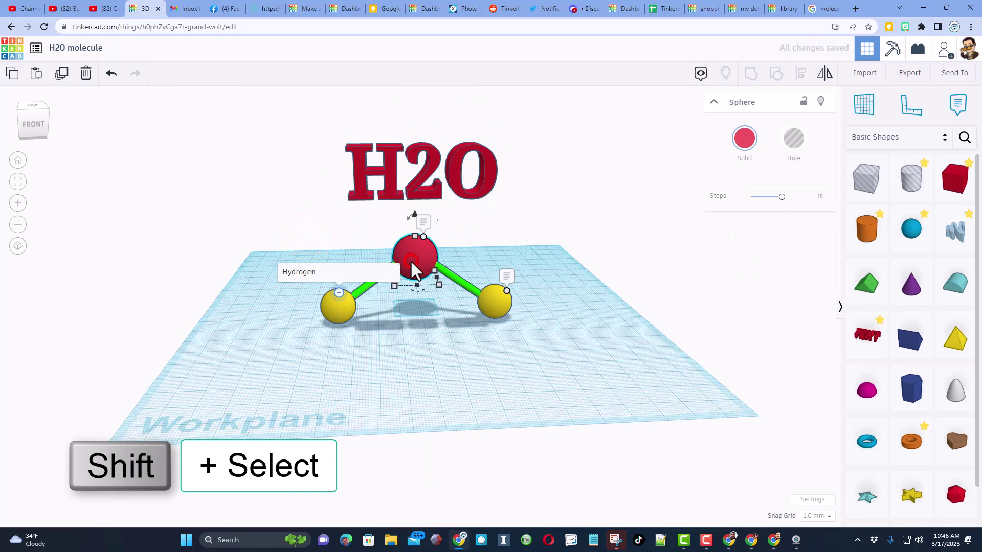
{"action": "left_click", "coordinate": [433, 174], "text": "shift"}
{"action": "left_click", "coordinate": [800, 77]}
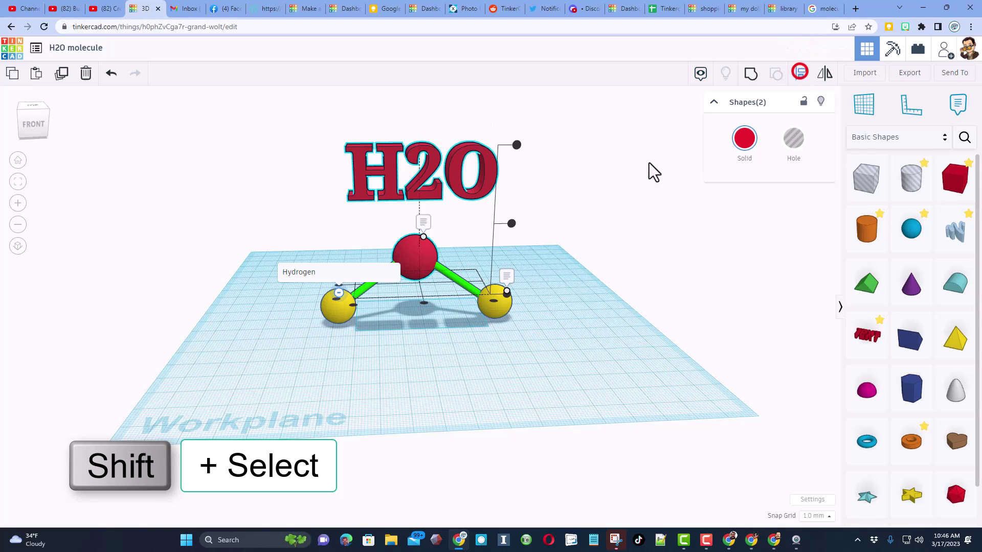
{"action": "left_click", "coordinate": [419, 262]}
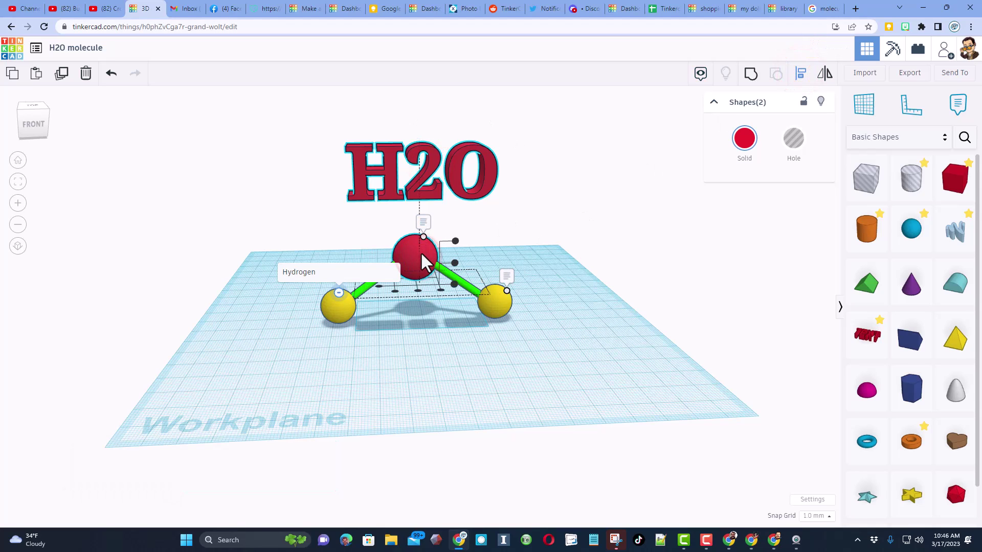
{"action": "left_click", "coordinate": [418, 292]}
{"action": "left_click", "coordinate": [432, 327]}
{"action": "right_click_drag", "start_coordinate": [433, 327], "coordinate": [346, 315]}
{"action": "mouse_move", "coordinate": [334, 276]}
{"action": "right_mouse_down"}
{"action": "mouse_move", "coordinate": [472, 334]}
{"action": "mouse_move", "coordinate": [456, 304]}
{"action": "right_mouse_up"}
- Toggle the atom notes off and back on, then turn off Show grid in Settings
{"action": "left_click", "coordinate": [700, 73]}
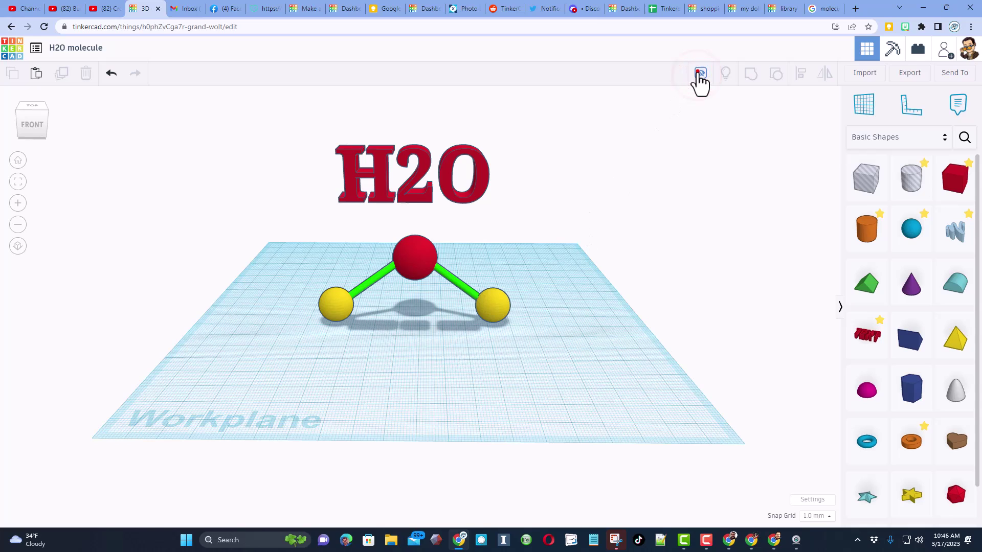
{"action": "left_click", "coordinate": [700, 73]}
{"action": "left_click", "coordinate": [812, 500]}
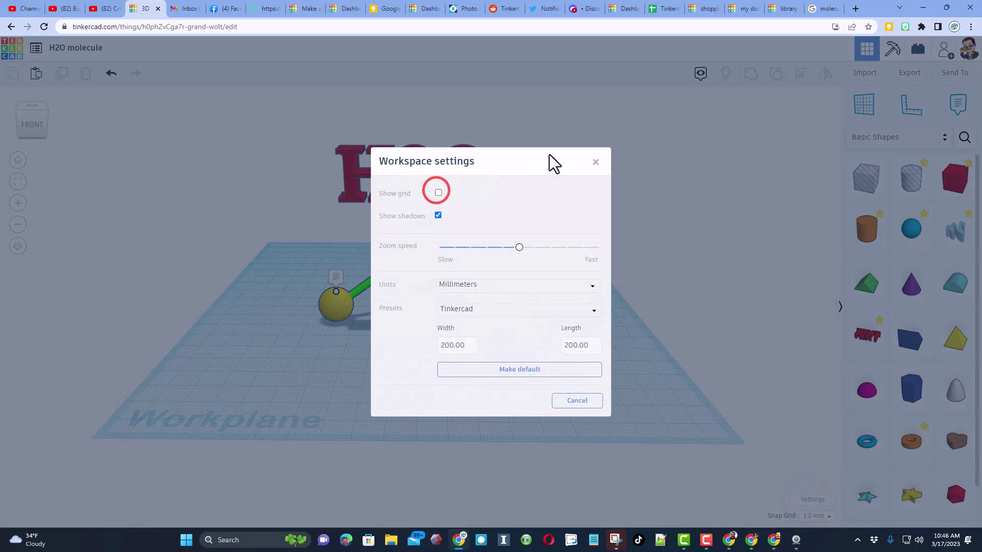
{"action": "left_click", "coordinate": [252, 287]}
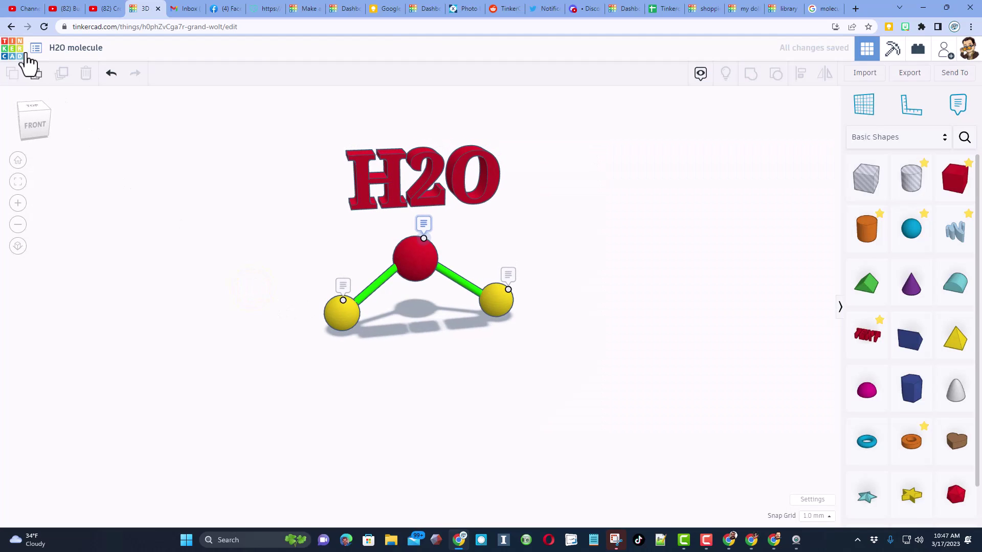
- Go back to the design list and open the H2O molecule design's Properties
{"action": "left_click", "coordinate": [9, 57]}
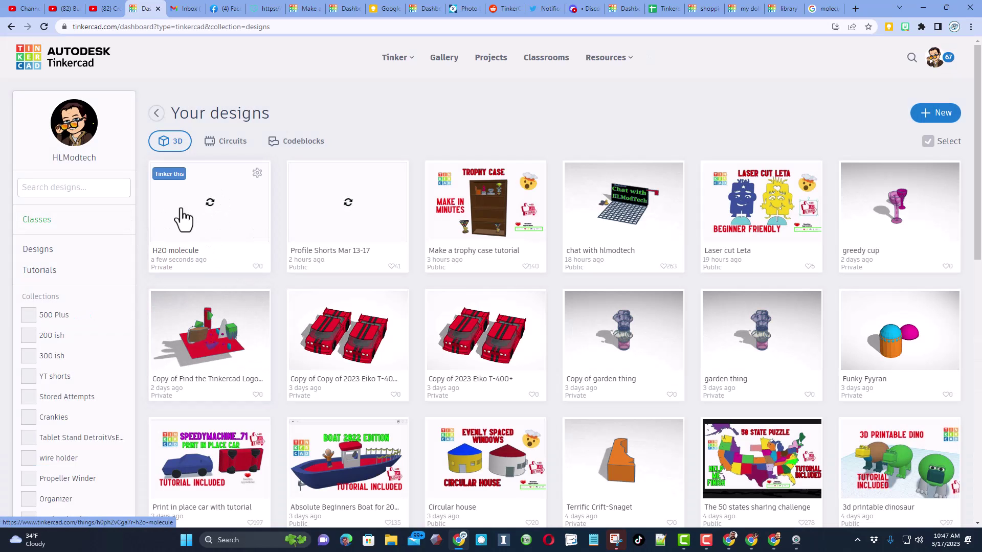
{"action": "left_click", "coordinate": [258, 175]}
{"action": "left_click", "coordinate": [215, 197]}
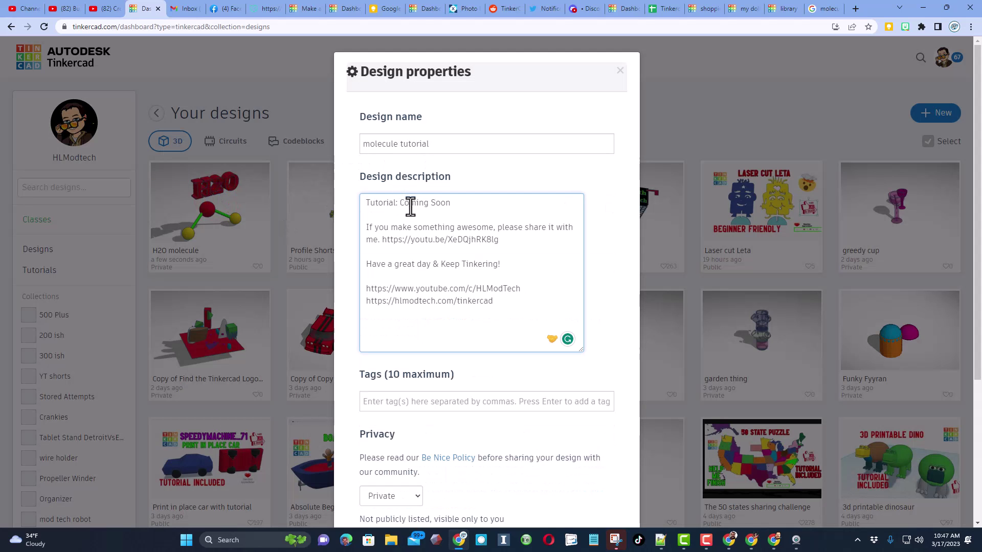
- Add the saved molecule tags plus an 'hlm' tag to the design
{"action": "scroll", "coordinate": [459, 307], "scroll_direction": "down", "scroll_amount": 2}
{"action": "left_click", "coordinate": [449, 301]}
{"action": "left_click", "coordinate": [456, 326]}
{"action": "key", "text": "Return"}
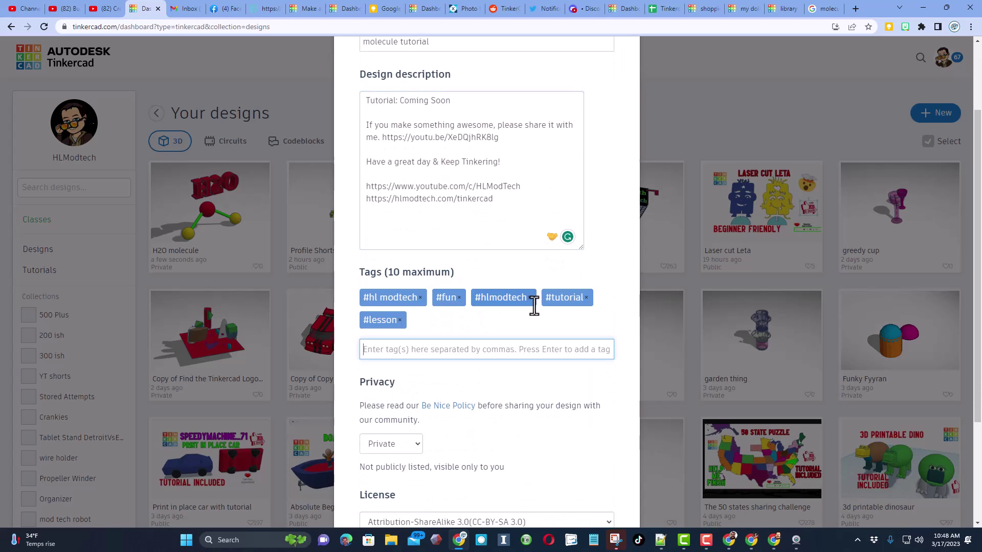
{"action": "type", "text": "hlmt23"}
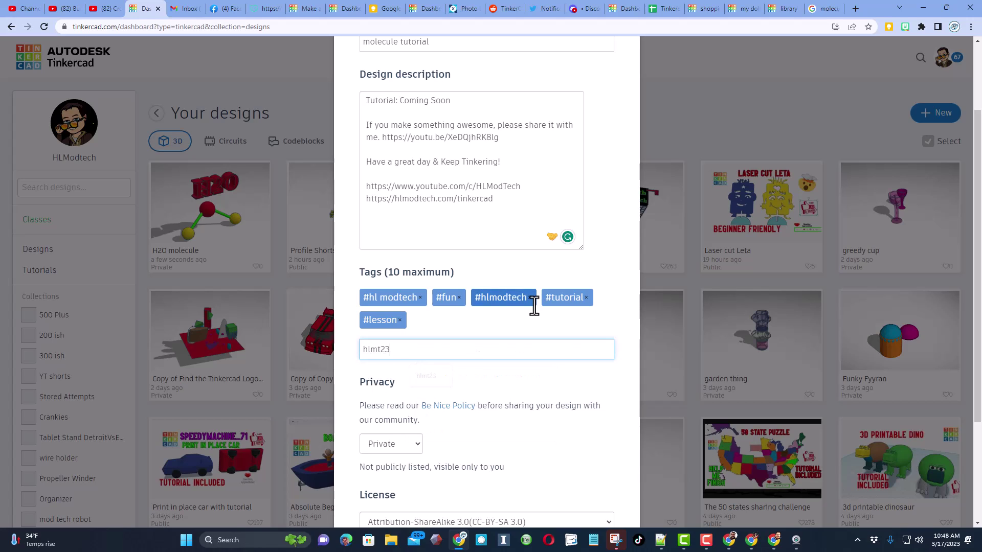
{"action": "key", "text": "Return"}
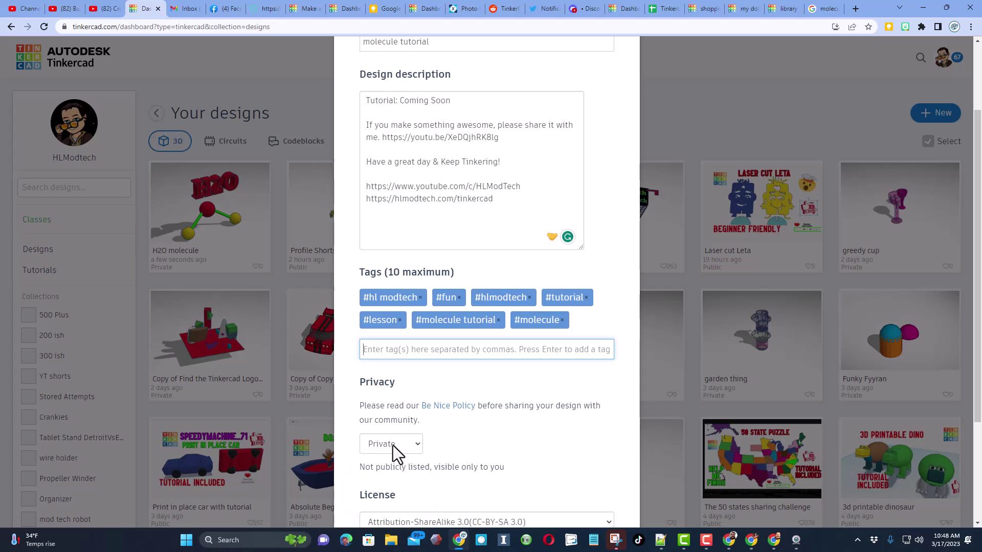
- Make the design Public with the CC-BY-ND 3.0 licence and save the properties
{"action": "left_click", "coordinate": [393, 446]}
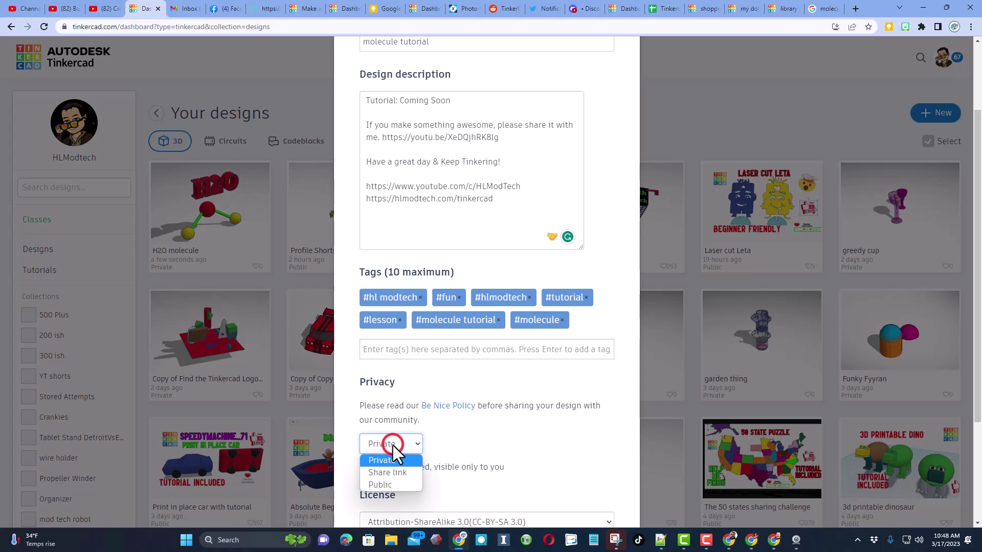
{"action": "left_click", "coordinate": [383, 485]}
{"action": "scroll", "coordinate": [460, 440], "scroll_direction": "down", "scroll_amount": 2}
{"action": "scroll", "coordinate": [496, 421], "scroll_direction": "down", "scroll_amount": 1}
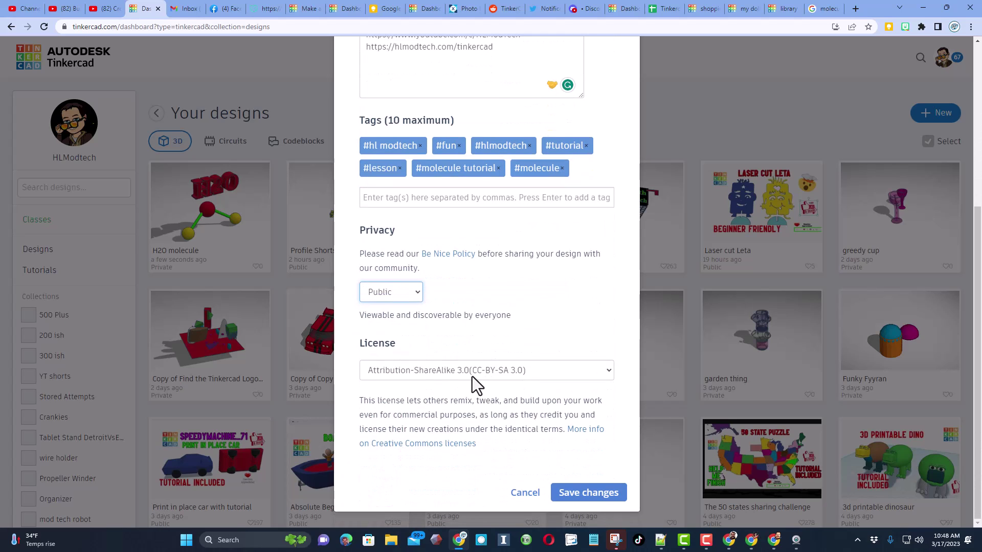
{"action": "left_click", "coordinate": [471, 377]}
{"action": "left_click", "coordinate": [419, 436]}
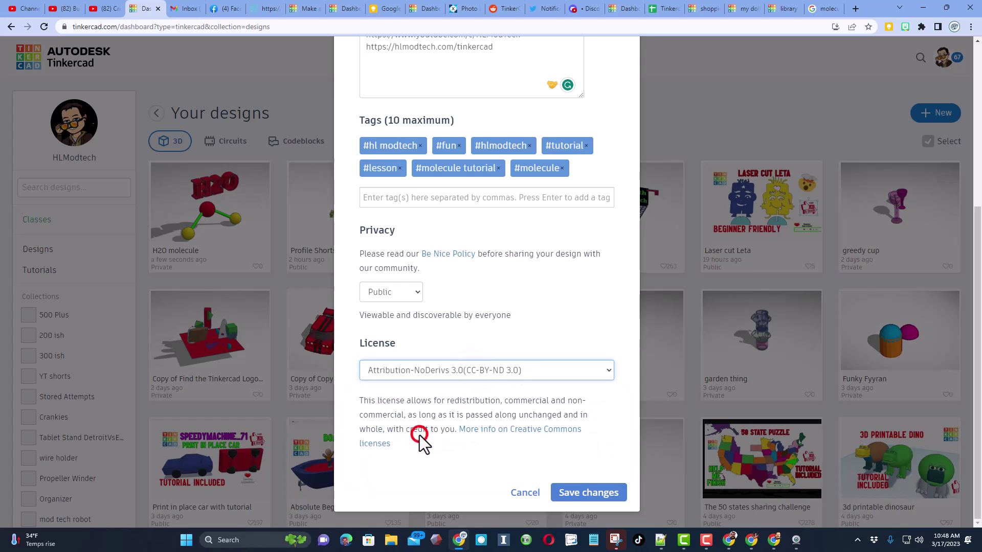
{"action": "scroll", "coordinate": [497, 407], "scroll_direction": "up", "scroll_amount": 4}
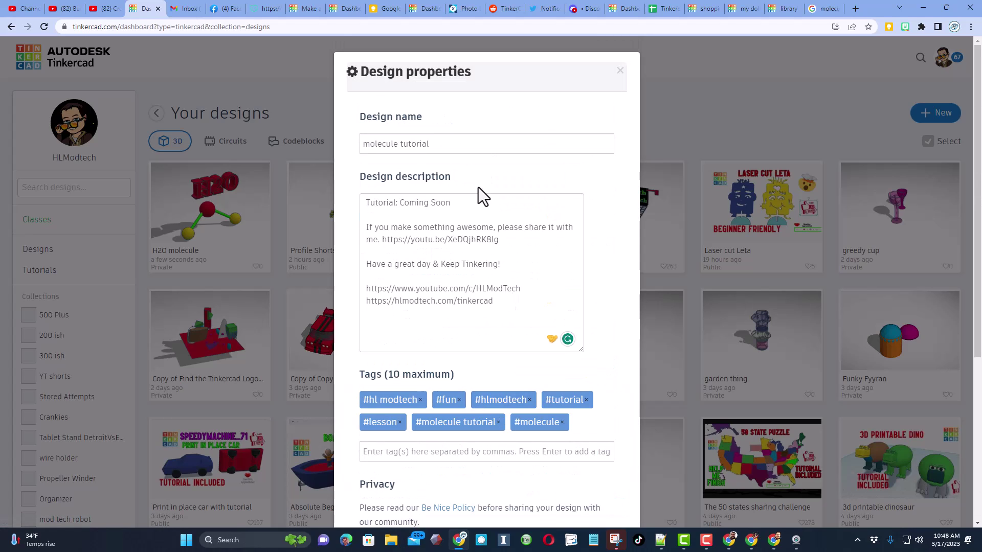
{"action": "scroll", "coordinate": [539, 341], "scroll_direction": "down", "scroll_amount": 4}
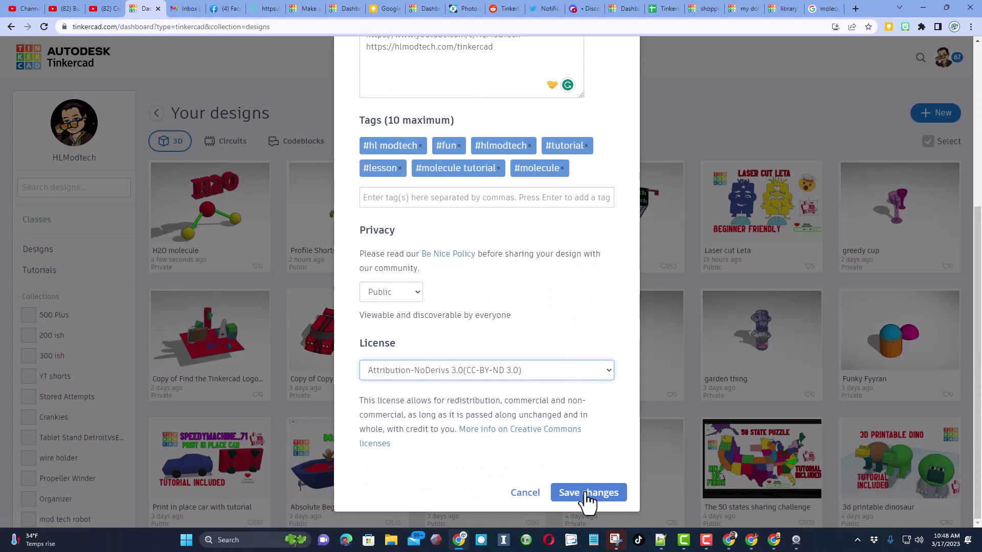
{"action": "left_click", "coordinate": [584, 493]}
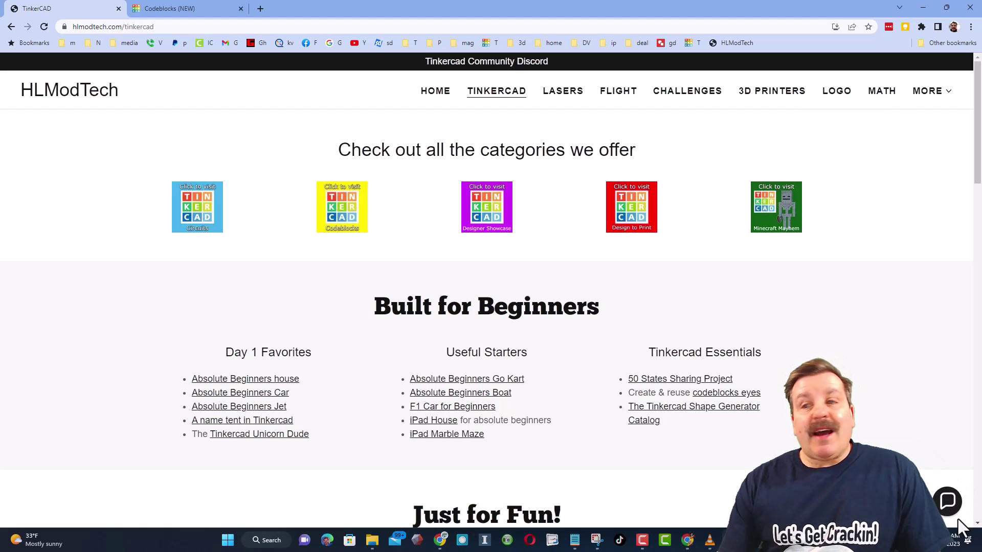
- Open and close the Contact Us chat, then follow the Tinkercad Community Discord banner
{"action": "left_click", "coordinate": [949, 500]}
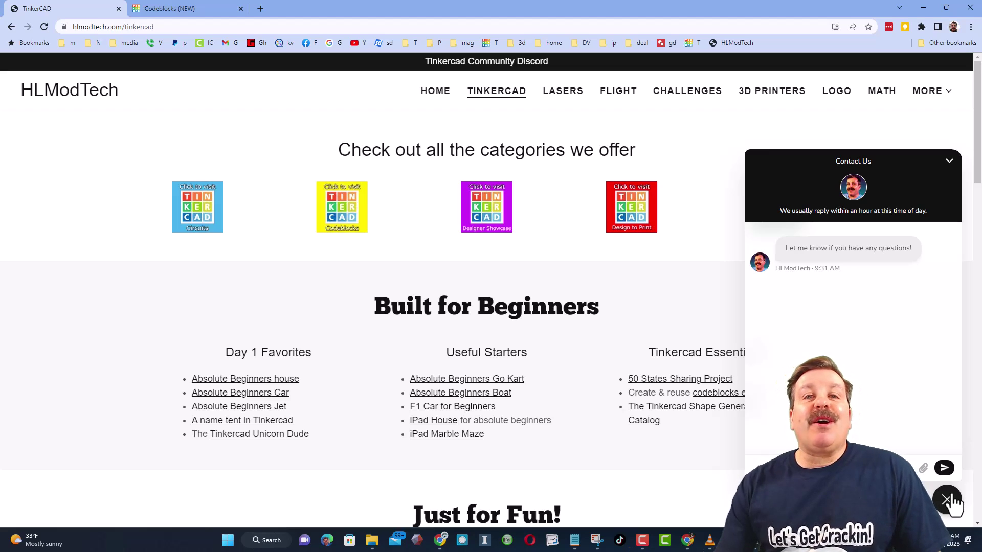
{"action": "left_click", "coordinate": [948, 500]}
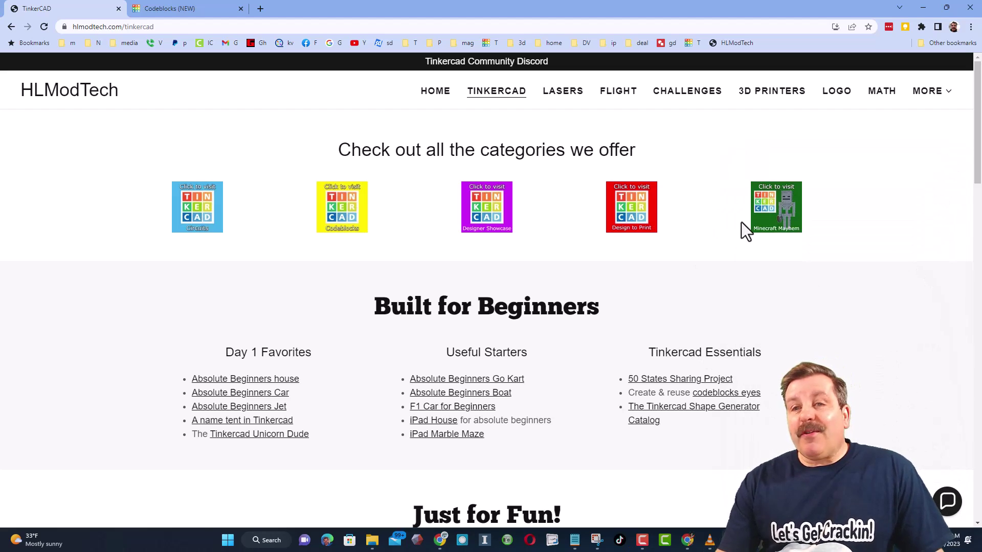
{"action": "left_click", "coordinate": [495, 64]}
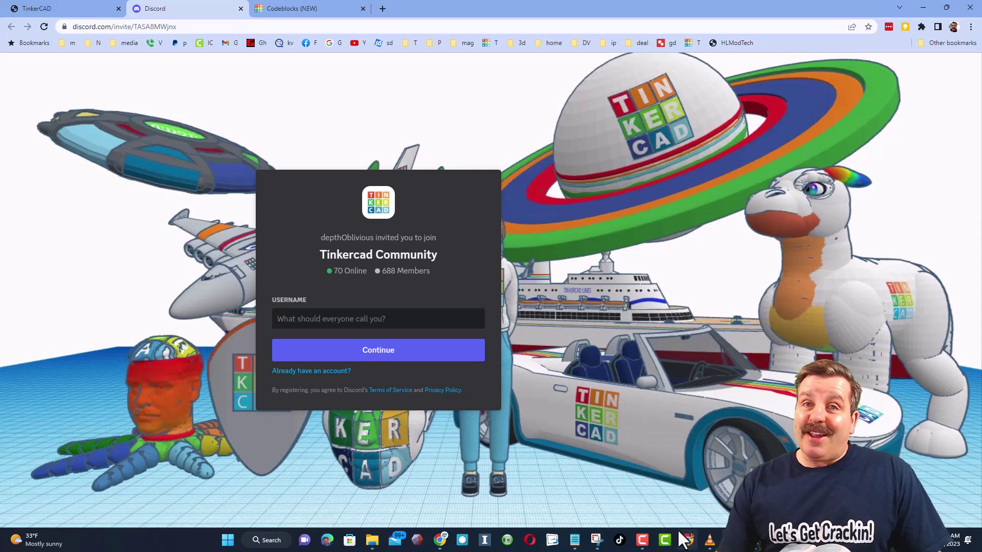
- Switch back to the TinkerCAD browser tab showing the HLModTech Tinkercad page
{"action": "left_click", "coordinate": [104, 8]}
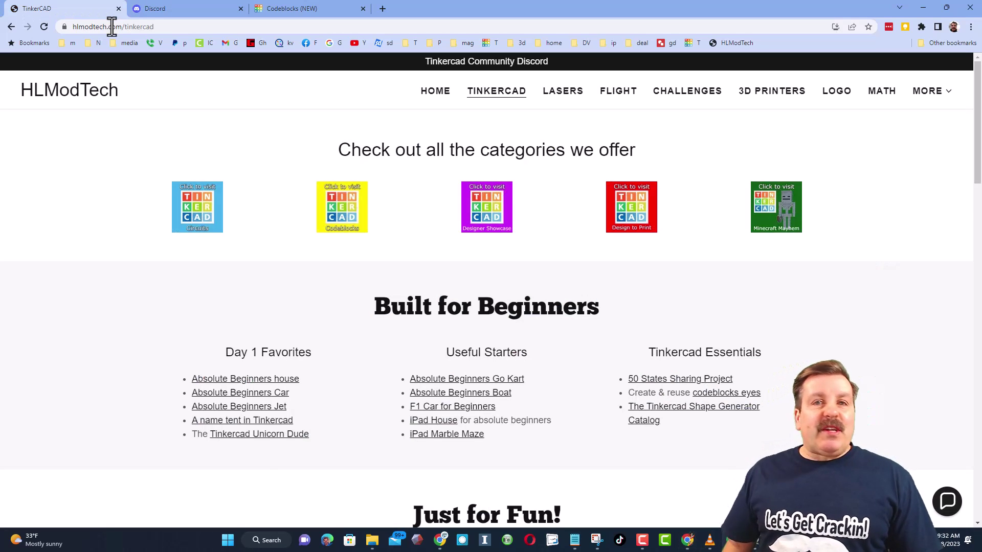